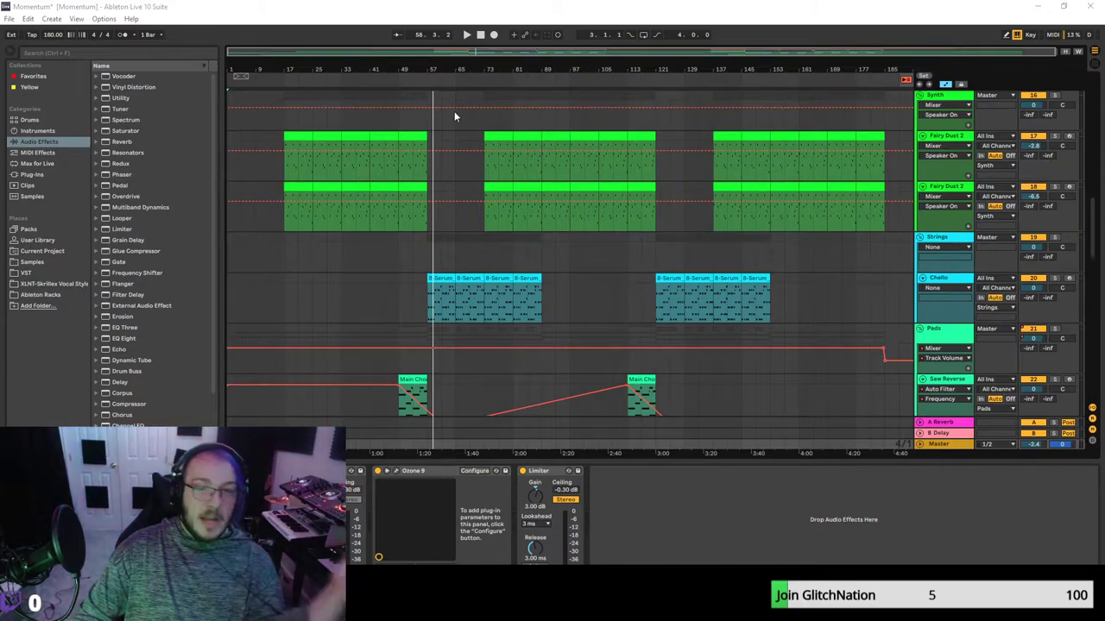
Play the Momentum arrangement from around bar 57 through to about bar 90.
{"action": "left_click", "coordinate": [424, 76]}
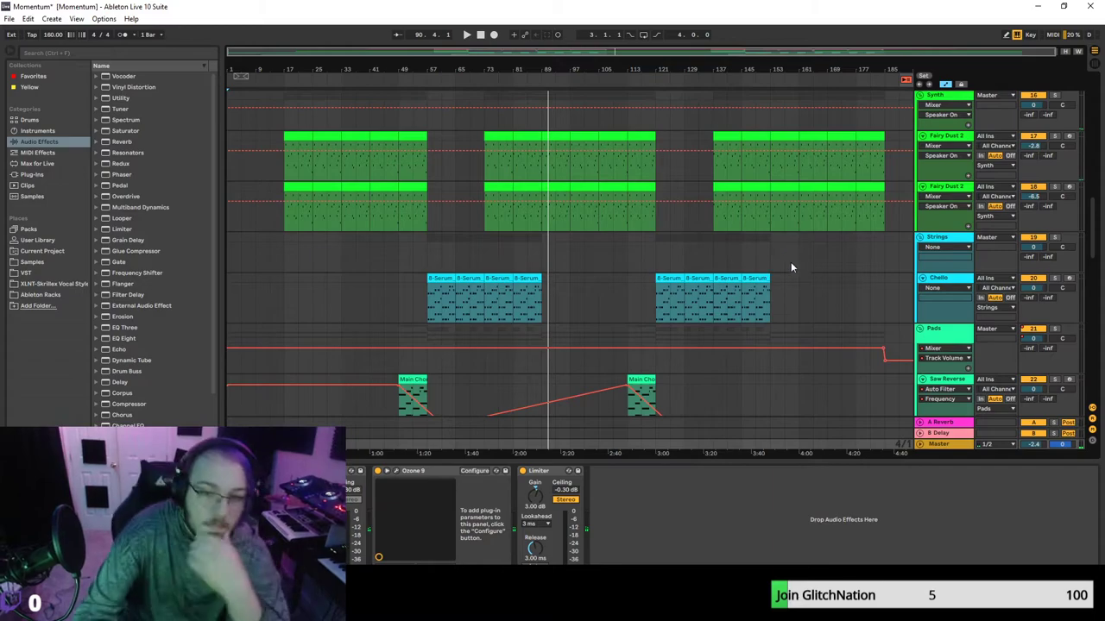
Select the Vocal Chops track and solo it.
{"action": "left_click", "coordinate": [925, 256]}
{"action": "scroll", "coordinate": [927, 213], "scroll_direction": "up", "scroll_amount": 10}
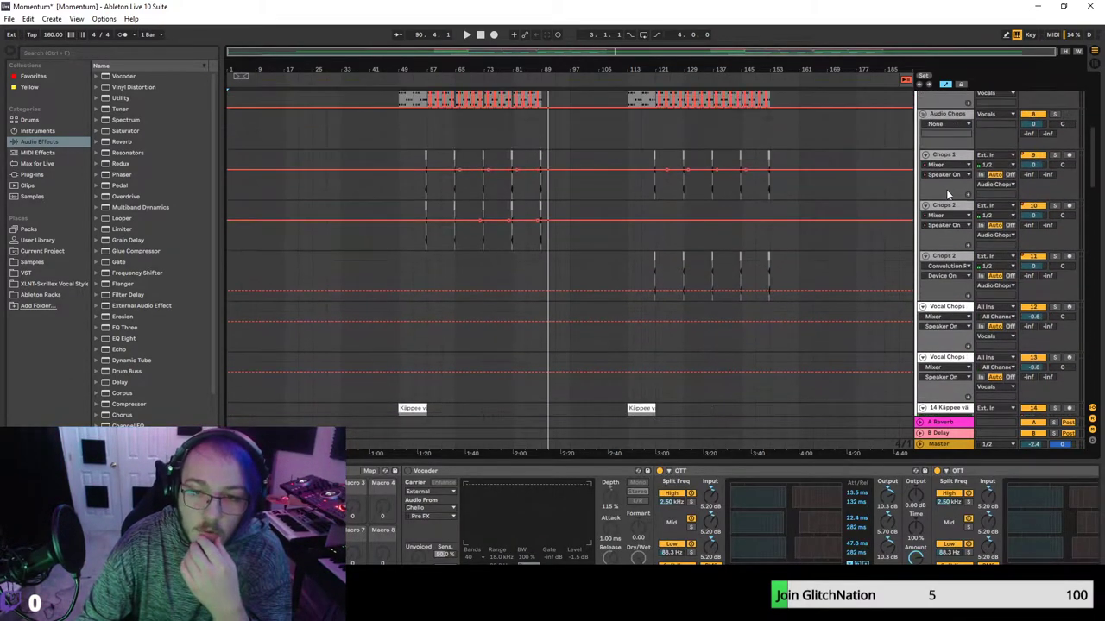
{"action": "scroll", "coordinate": [944, 216], "scroll_direction": "up", "scroll_amount": 6}
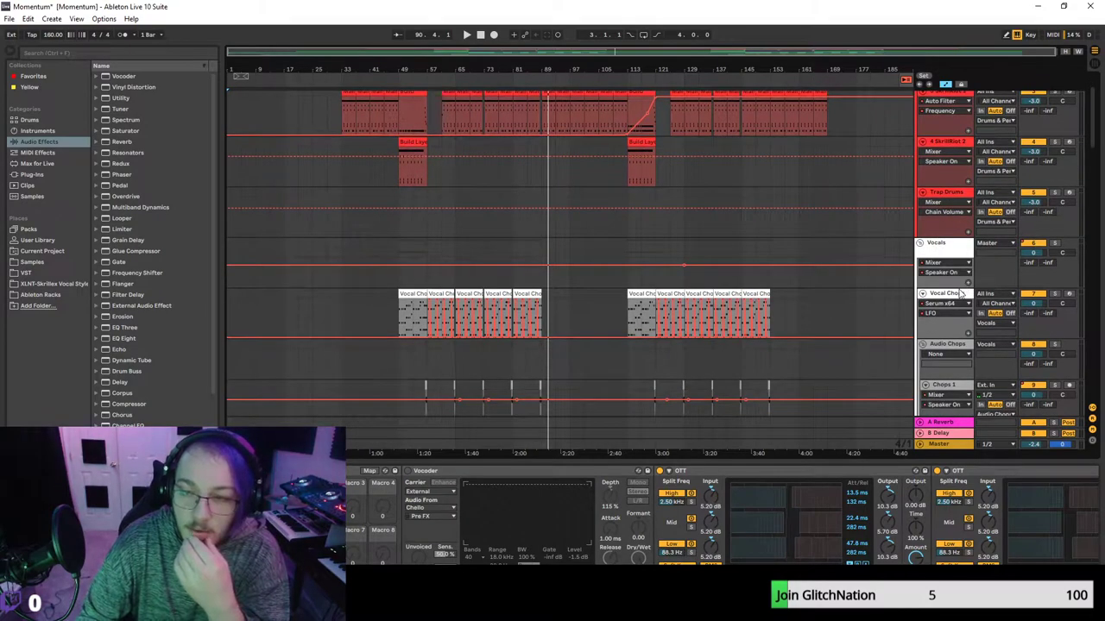
{"action": "left_click", "coordinate": [961, 295]}
{"action": "left_click", "coordinate": [1057, 295]}
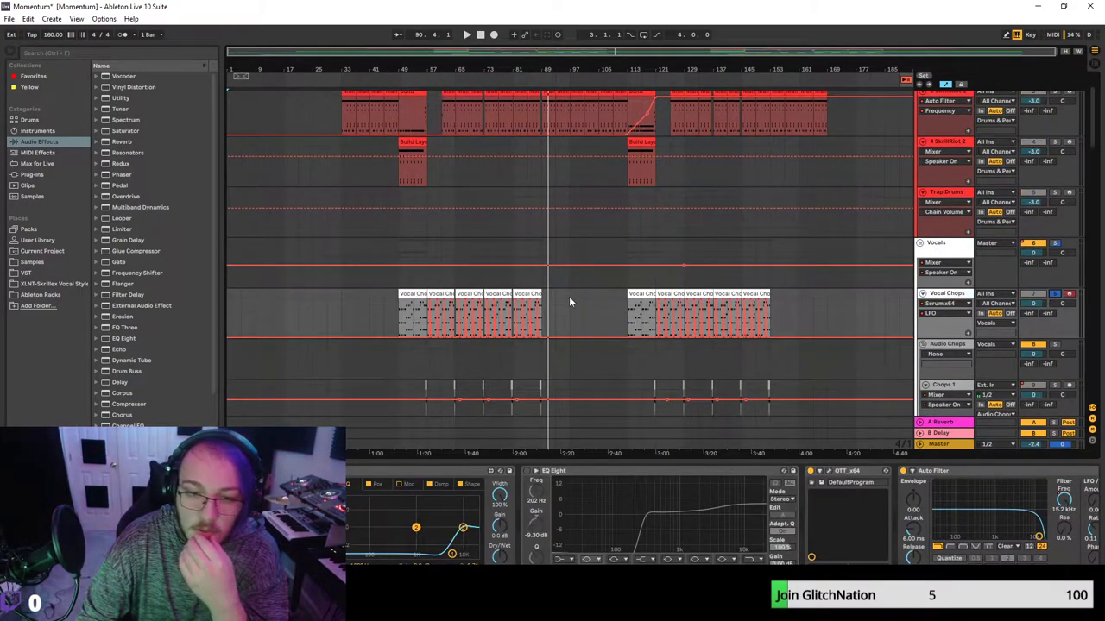
Audition the soloed chops from bar 49, then bring up its Serum VocalSawz 1 window.
{"action": "left_click", "coordinate": [424, 79]}
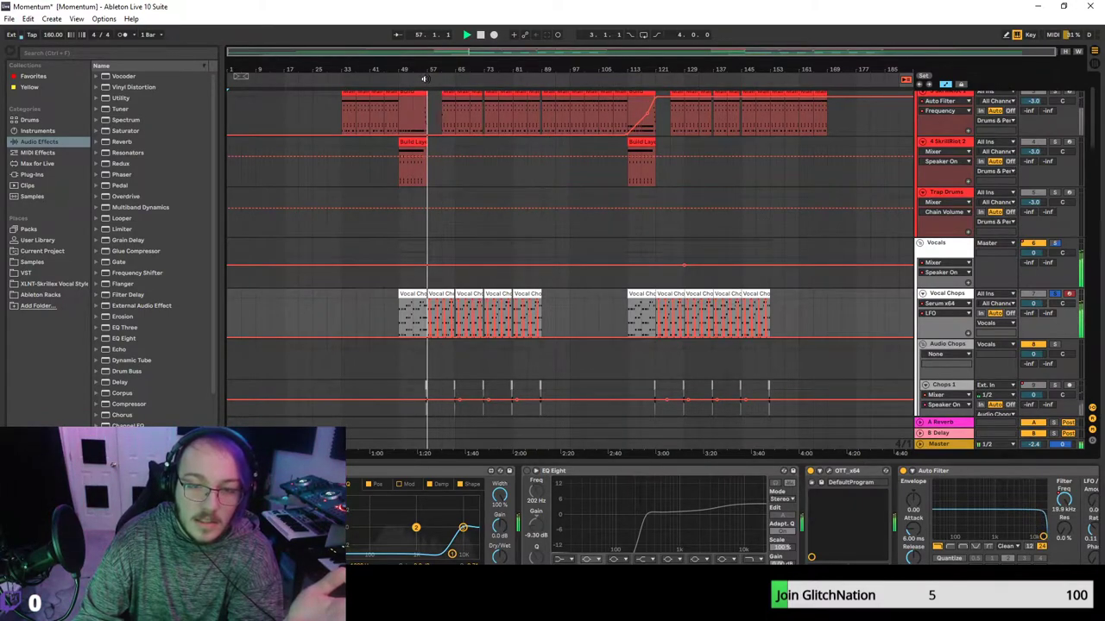
{"action": "left_click", "coordinate": [480, 35]}
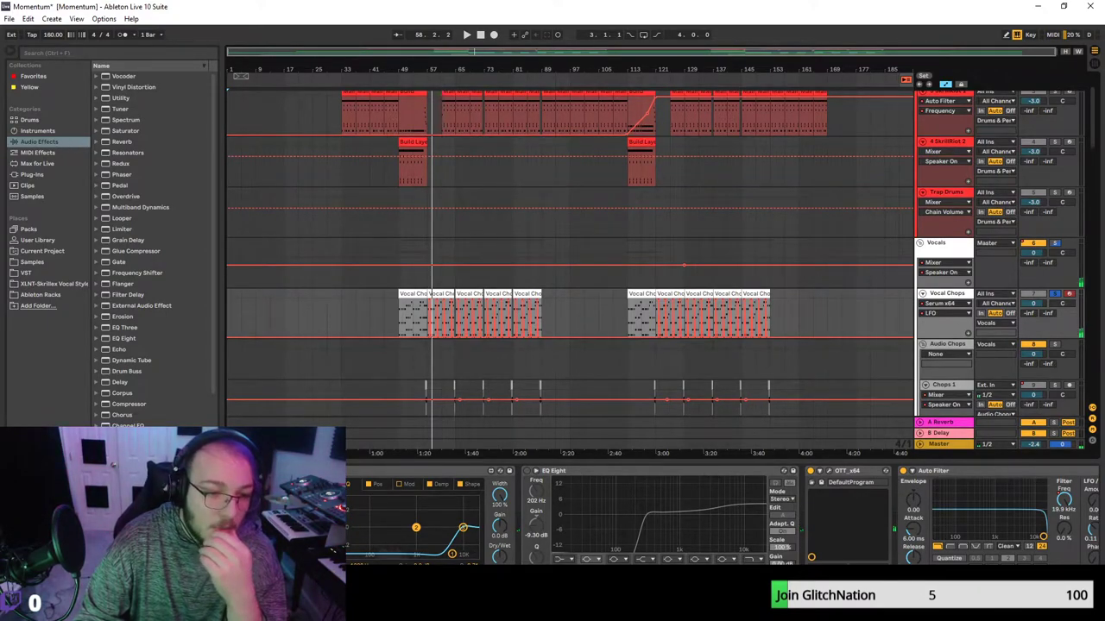
{"action": "key", "text": "ctrl+alt+p"}
{"action": "left_click_drag", "start_coordinate": [514, 173], "coordinate": [460, 58]}
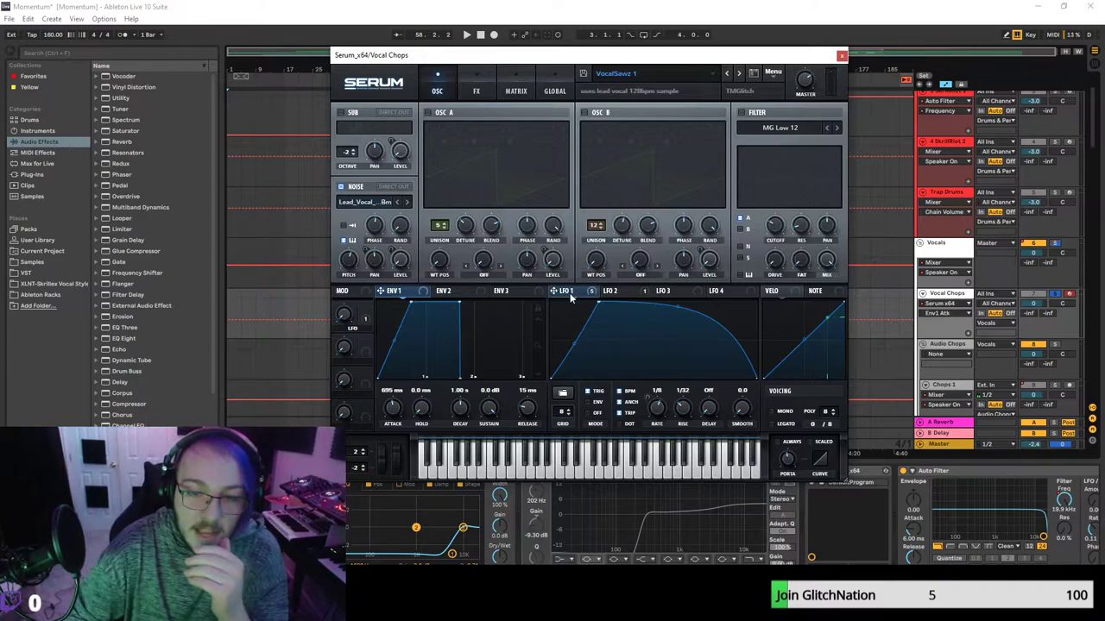
{"action": "left_click", "coordinate": [621, 292]}
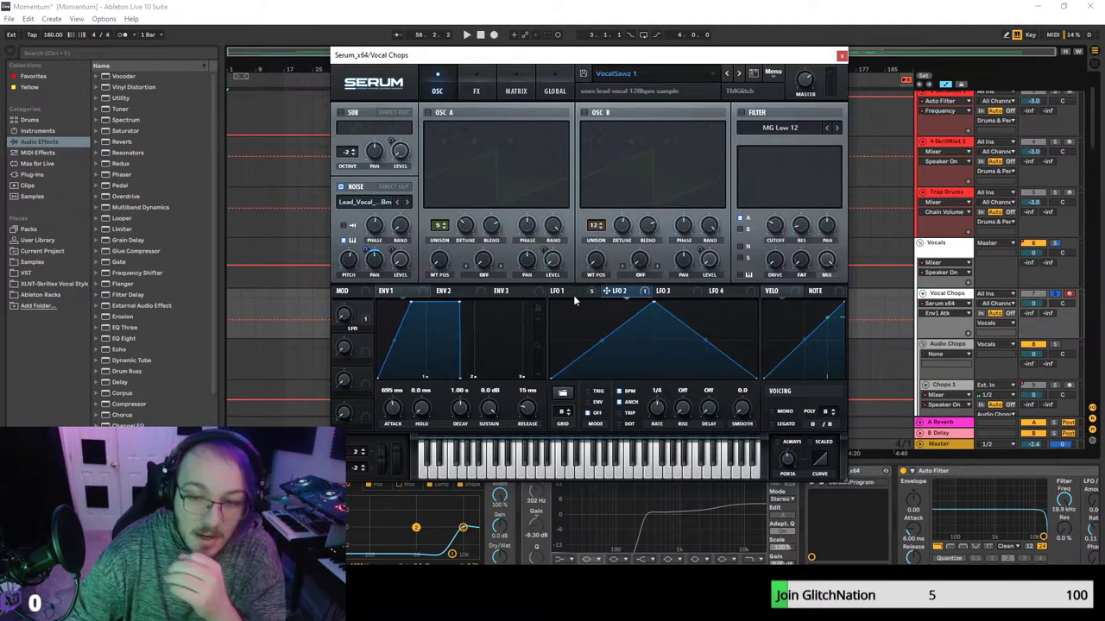
{"action": "right_click", "coordinate": [574, 295]}
{"action": "left_click", "coordinate": [573, 295]}
{"action": "right_click", "coordinate": [553, 295]}
{"action": "left_click", "coordinate": [563, 292]}
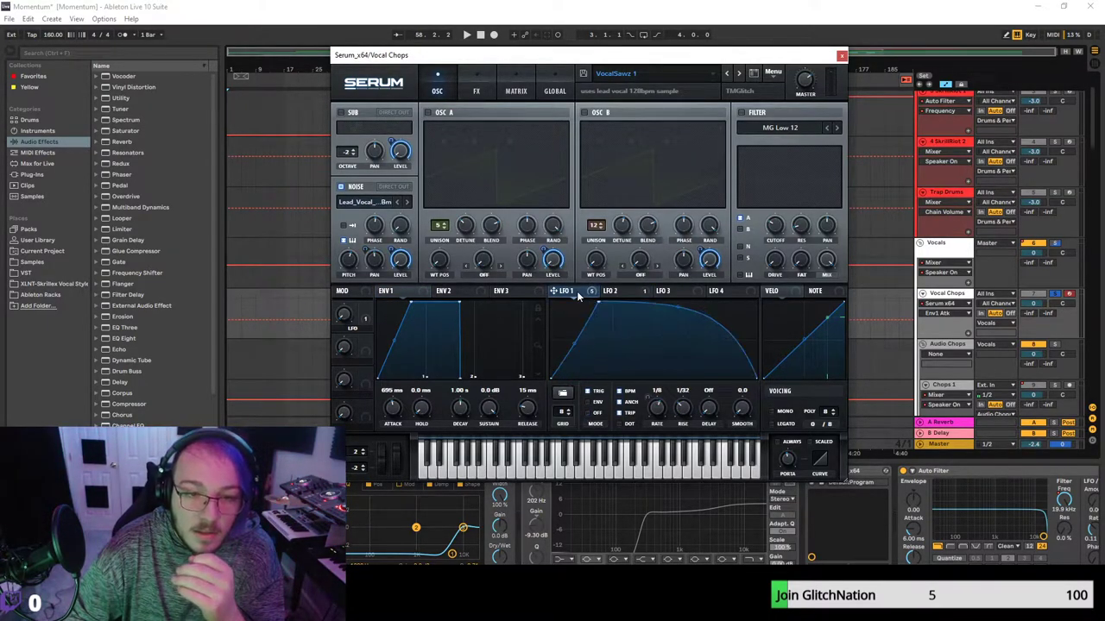
{"action": "mouse_move", "coordinate": [577, 300]}
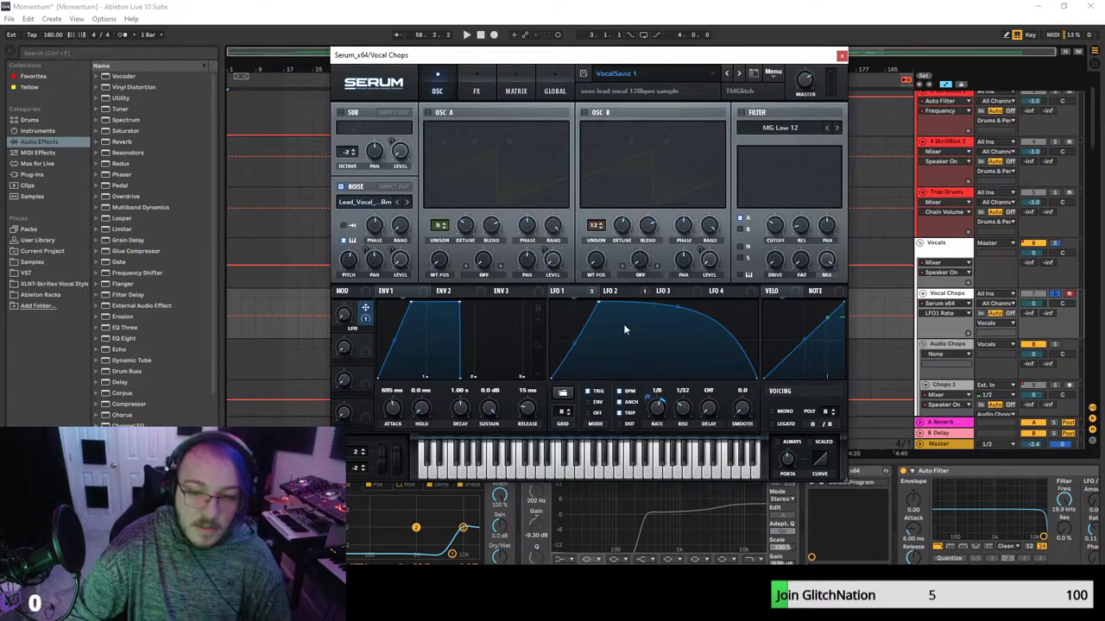
{"action": "mouse_move", "coordinate": [647, 395]}
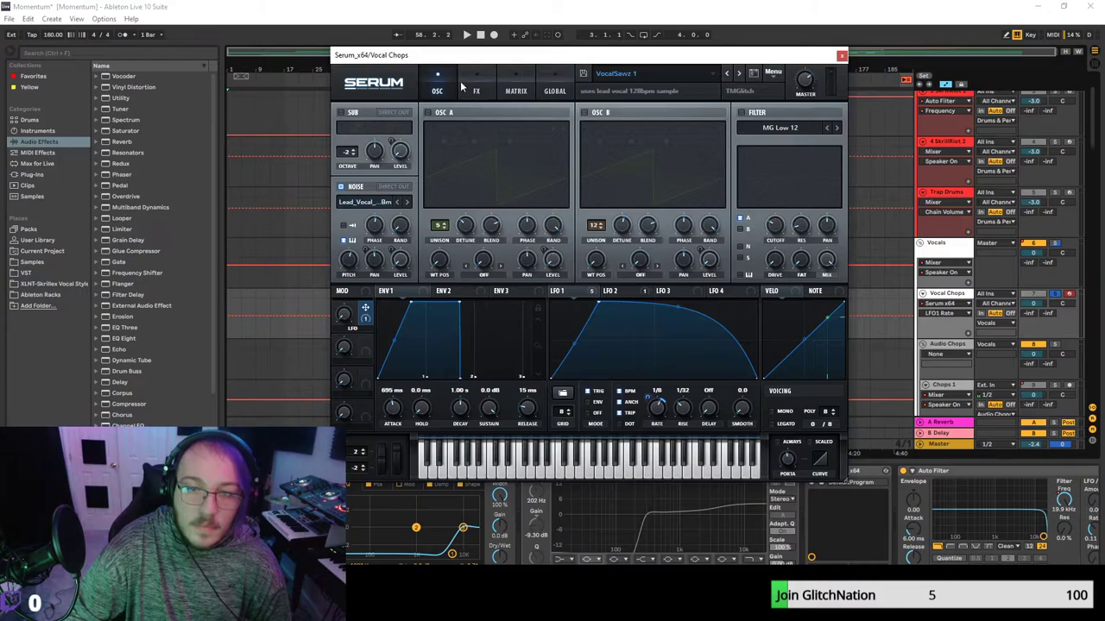
Assign Serum's LFO 1 as a modulation source on the noise oscillator's Level knob.
{"action": "right_click", "coordinate": [569, 298]}
{"action": "left_click", "coordinate": [577, 289]}
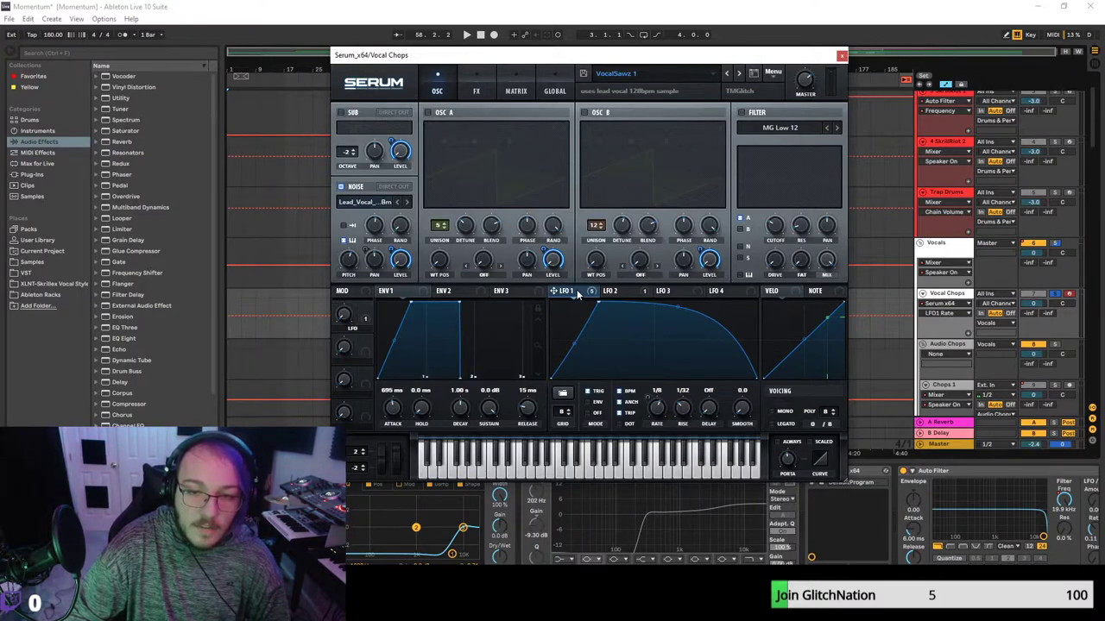
{"action": "left_click_drag", "start_coordinate": [577, 293], "coordinate": [532, 298]}
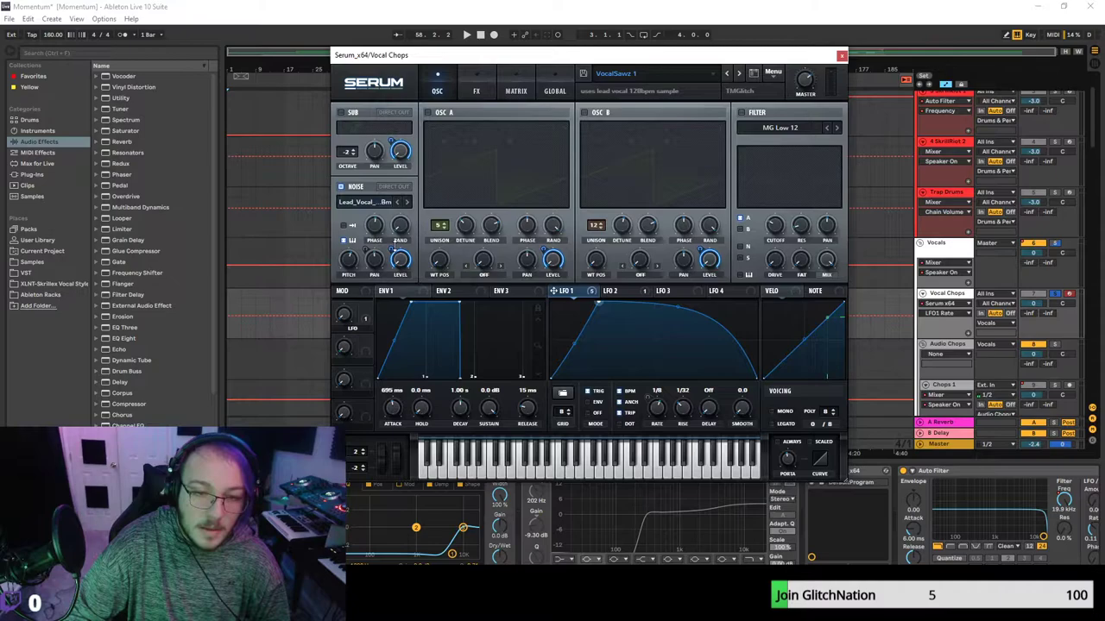
{"action": "left_click_drag", "start_coordinate": [400, 261], "coordinate": [400, 271]}
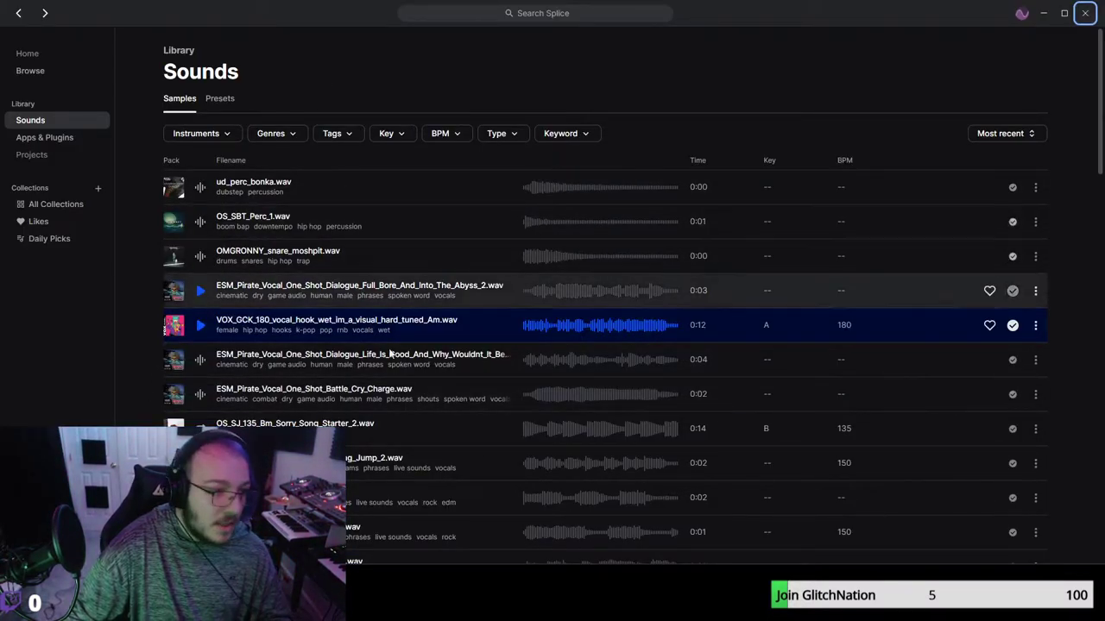
Browse down the Splice Sounds library and preview the ROSKA woah one-shot and the vocal below it.
{"action": "scroll", "coordinate": [212, 335], "scroll_direction": "down", "scroll_amount": 2}
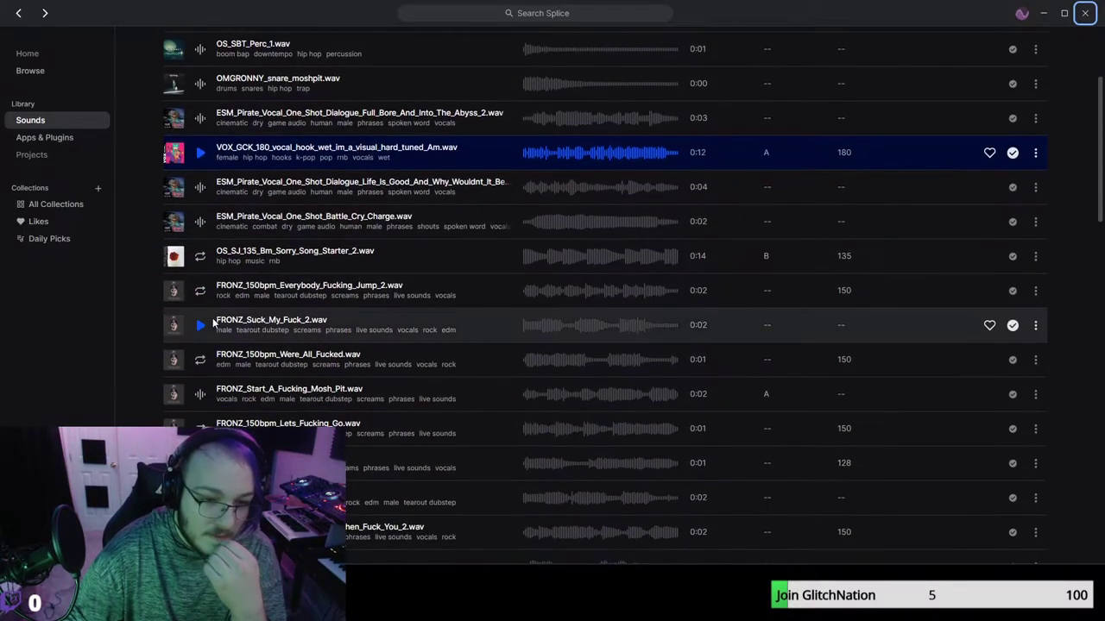
{"action": "scroll", "coordinate": [212, 322], "scroll_direction": "down", "scroll_amount": 10}
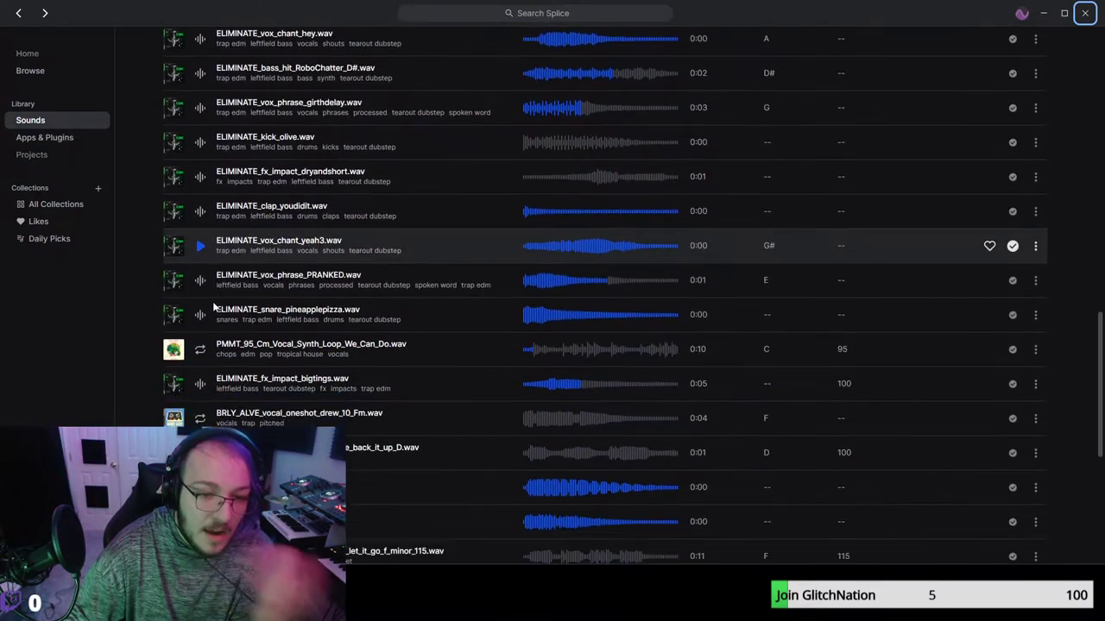
{"action": "scroll", "coordinate": [212, 301], "scroll_direction": "down", "scroll_amount": 5}
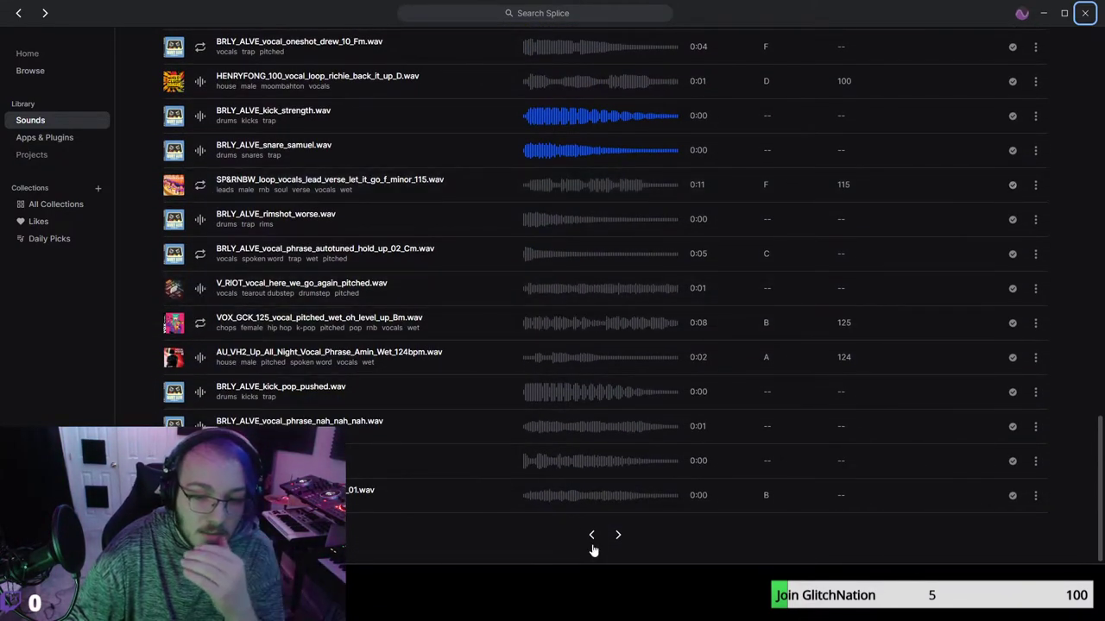
{"action": "left_click", "coordinate": [618, 535]}
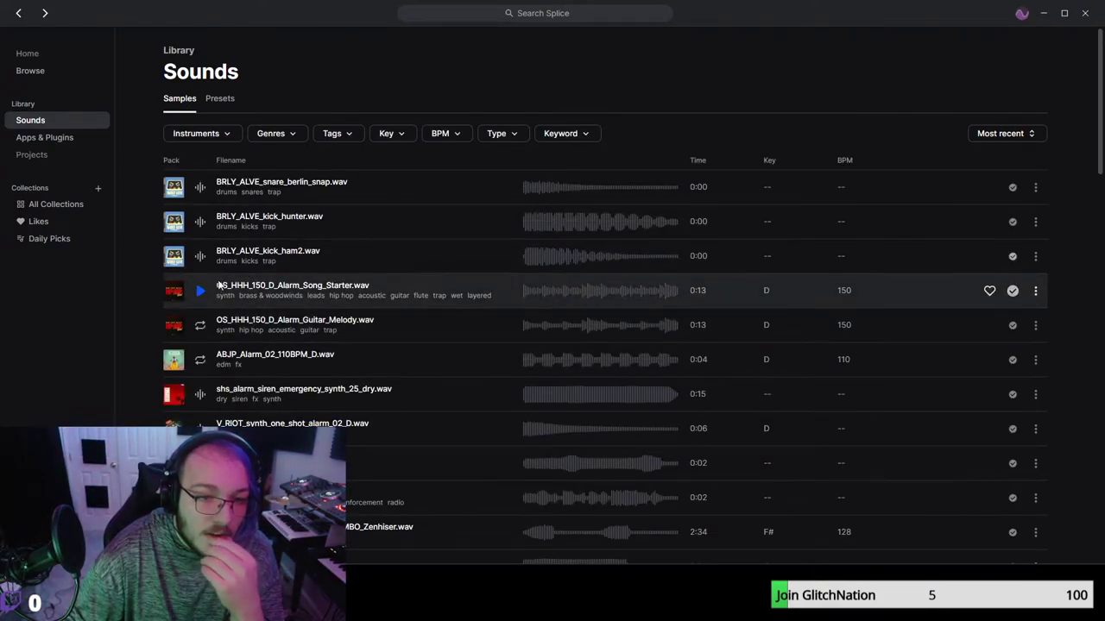
{"action": "scroll", "coordinate": [219, 285], "scroll_direction": "down", "scroll_amount": 15}
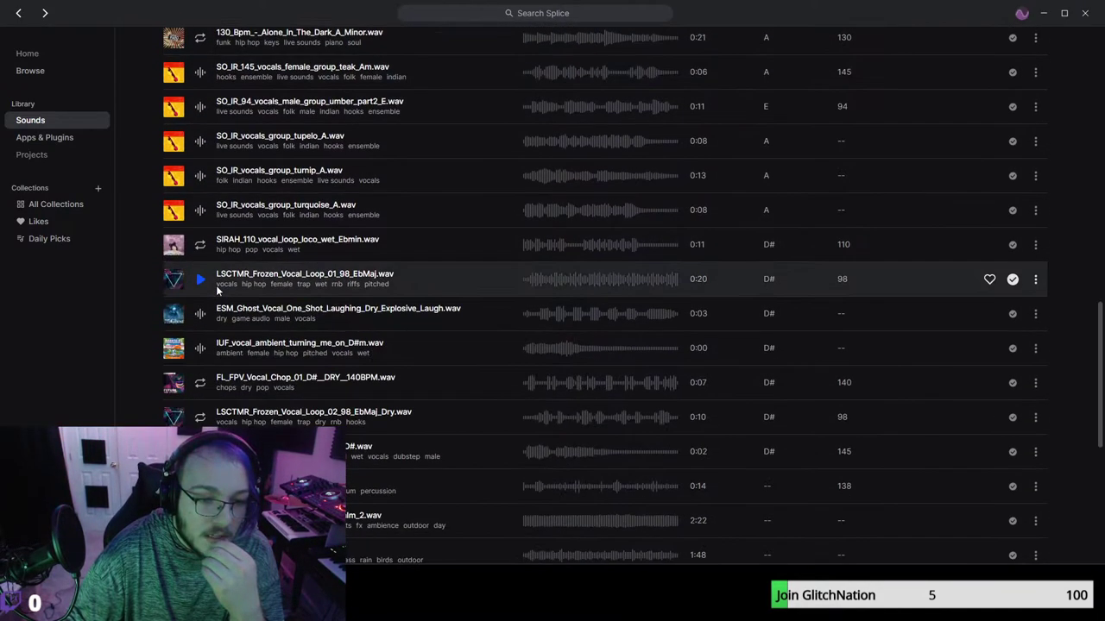
{"action": "scroll", "coordinate": [217, 291], "scroll_direction": "down", "scroll_amount": 5}
{"action": "scroll", "coordinate": [216, 291], "scroll_direction": "up", "scroll_amount": 3}
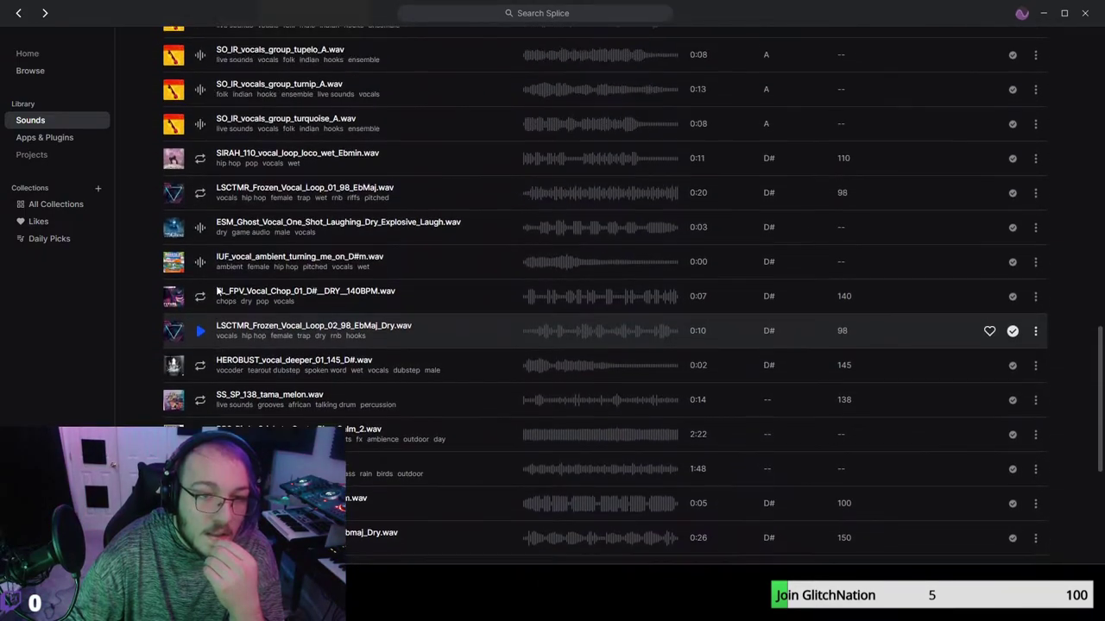
{"action": "scroll", "coordinate": [217, 287], "scroll_direction": "up", "scroll_amount": 1}
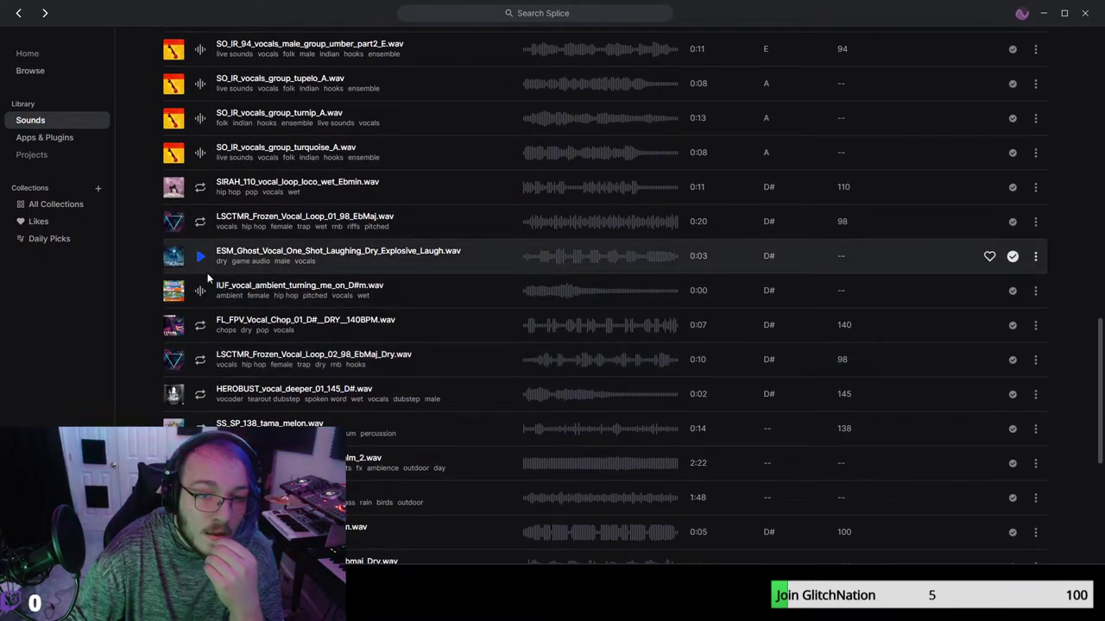
{"action": "scroll", "coordinate": [205, 306], "scroll_direction": "up", "scroll_amount": 2}
{"action": "scroll", "coordinate": [205, 310], "scroll_direction": "down", "scroll_amount": 2}
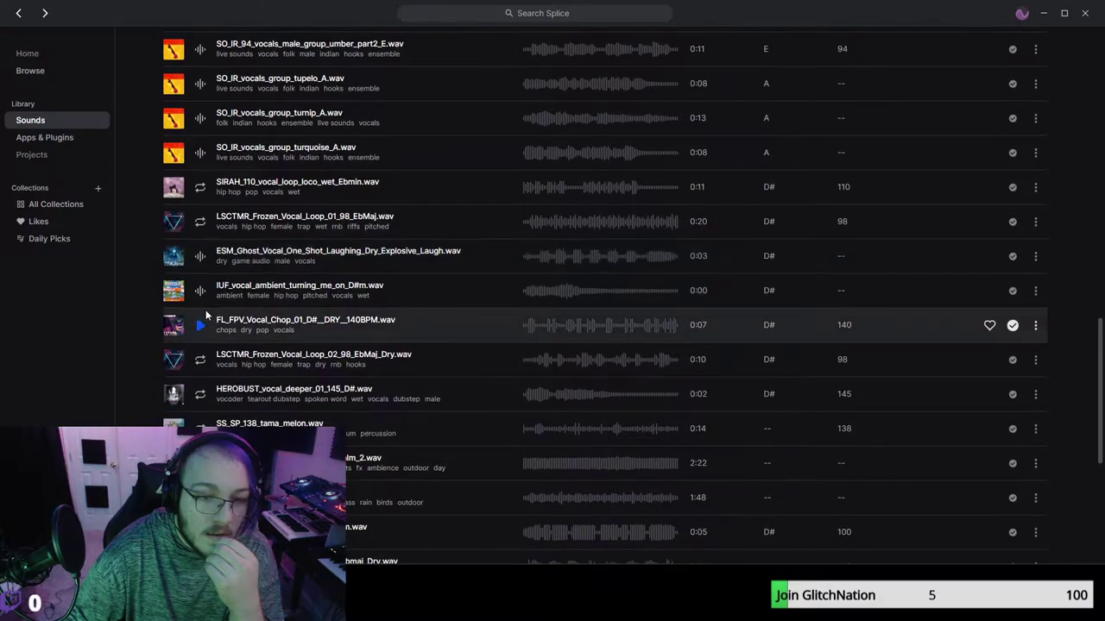
{"action": "scroll", "coordinate": [203, 309], "scroll_direction": "down", "scroll_amount": 5}
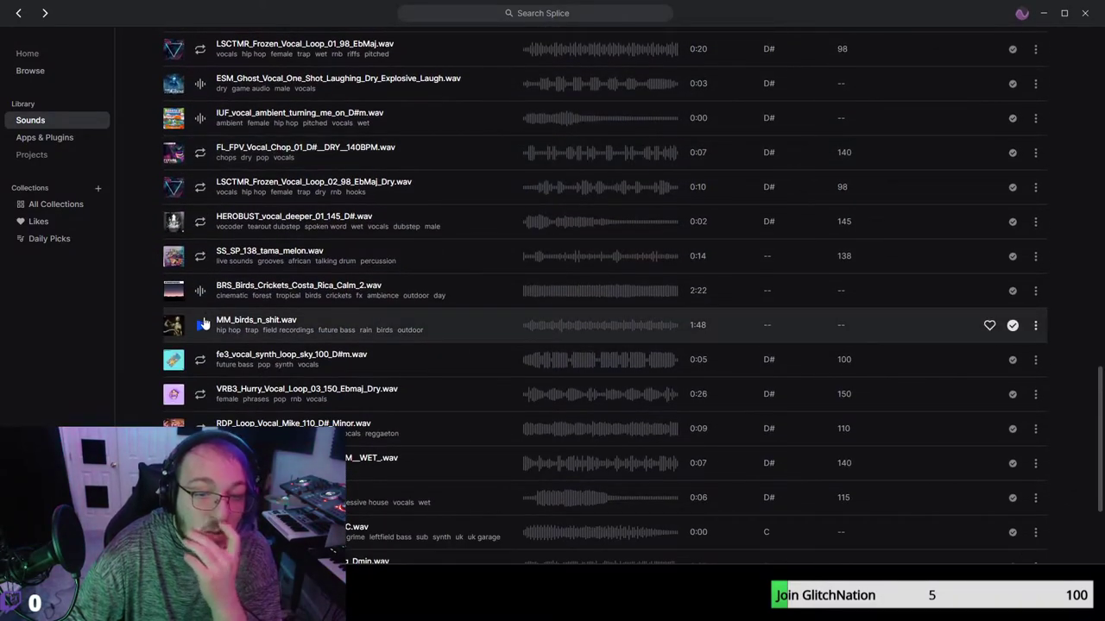
{"action": "scroll", "coordinate": [205, 324], "scroll_direction": "down", "scroll_amount": 5}
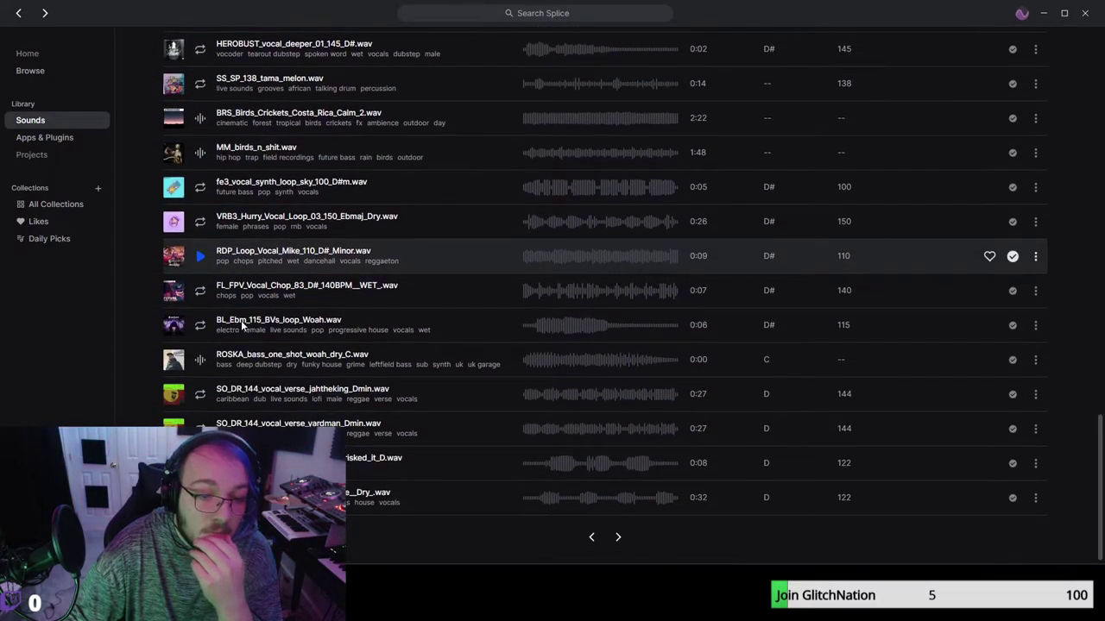
{"action": "left_click", "coordinate": [201, 362]}
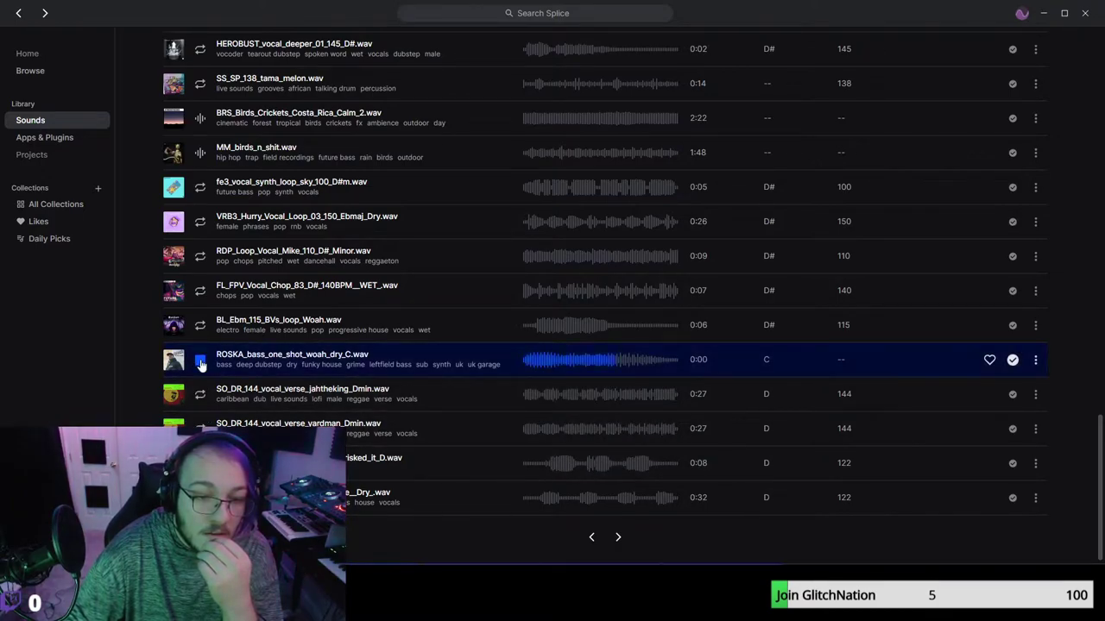
{"action": "left_click", "coordinate": [200, 463]}
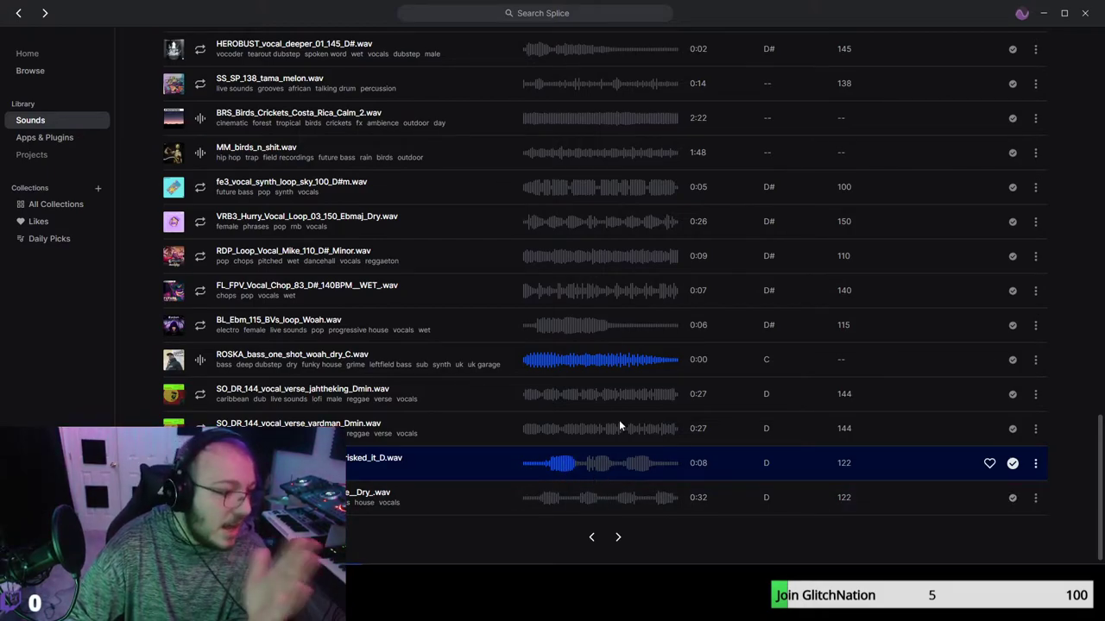
Back in Serum, remove the modulation from the noise oscillator's Level.
{"action": "left_click", "coordinate": [1041, 13]}
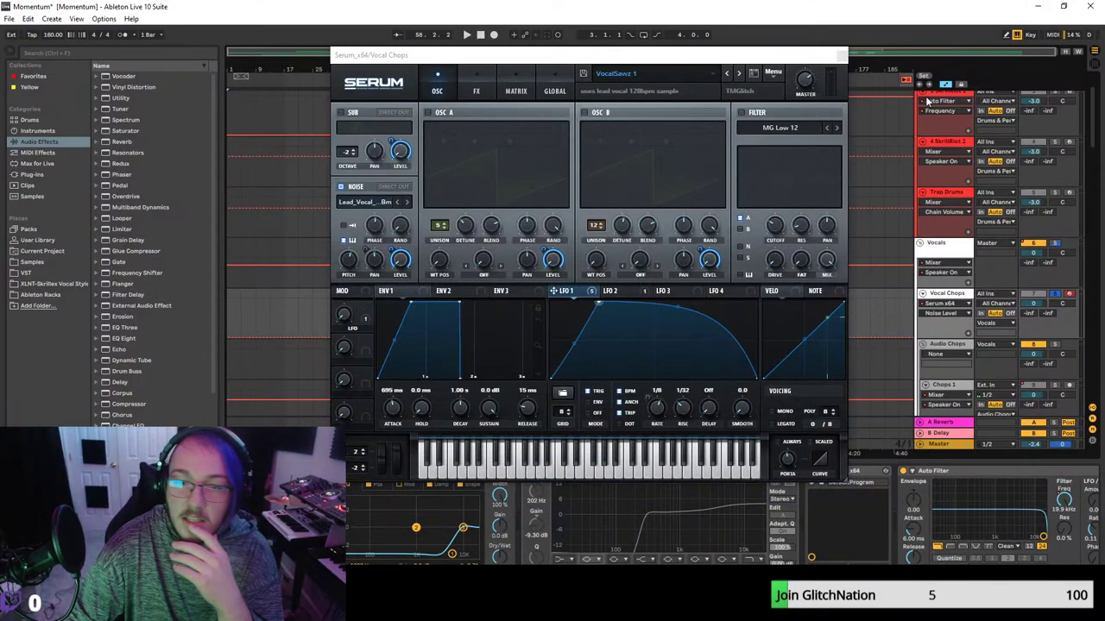
{"action": "left_click", "coordinate": [380, 204]}
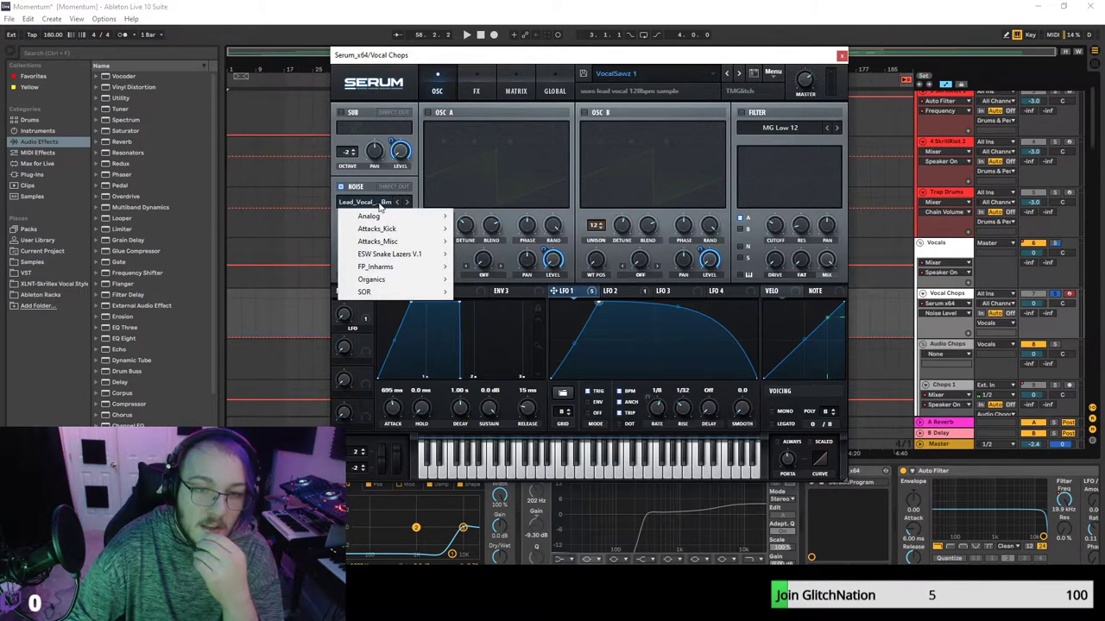
{"action": "left_click", "coordinate": [380, 203]}
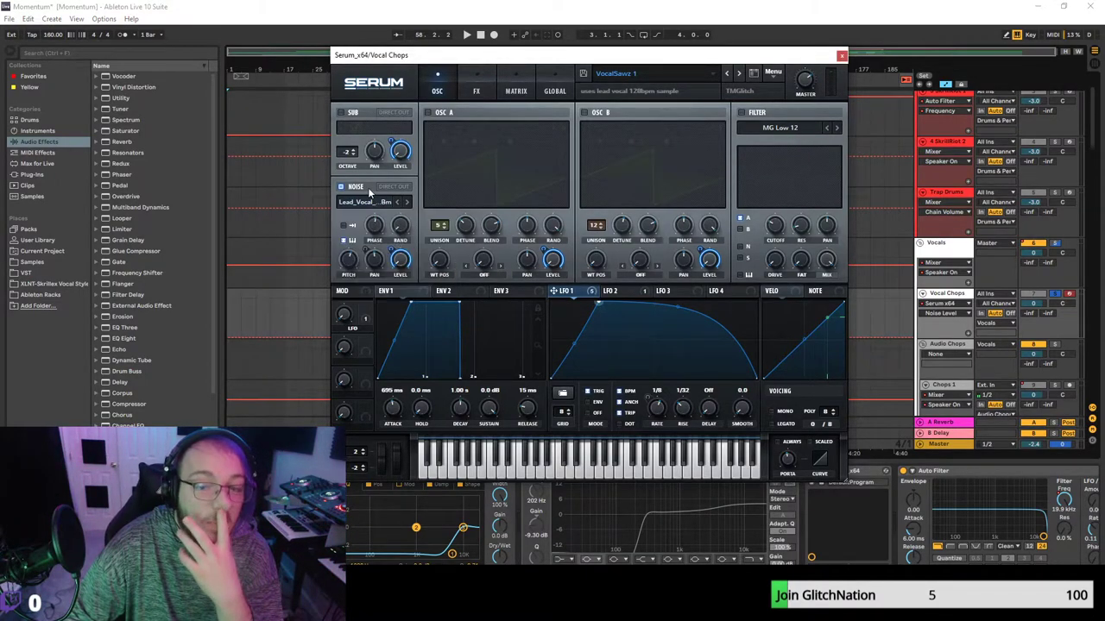
{"action": "right_click", "coordinate": [402, 261]}
{"action": "left_click", "coordinate": [467, 291]}
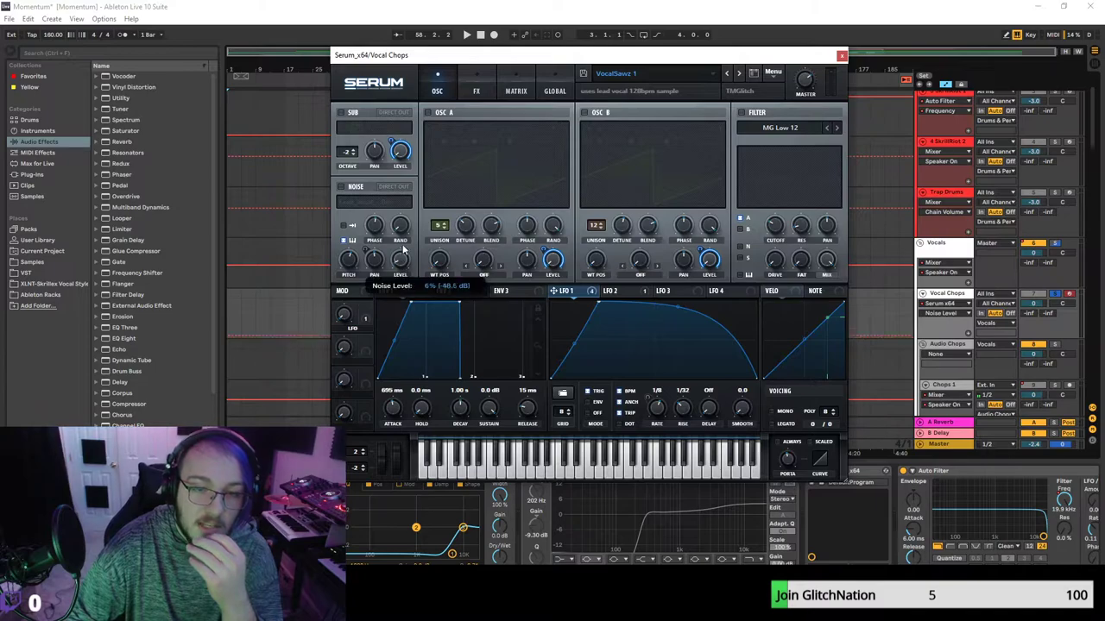
Enable the noise oscillator and audition the Vocal Chops clips from around bar 59.
{"action": "left_click_drag", "start_coordinate": [379, 54], "coordinate": [640, 153]}
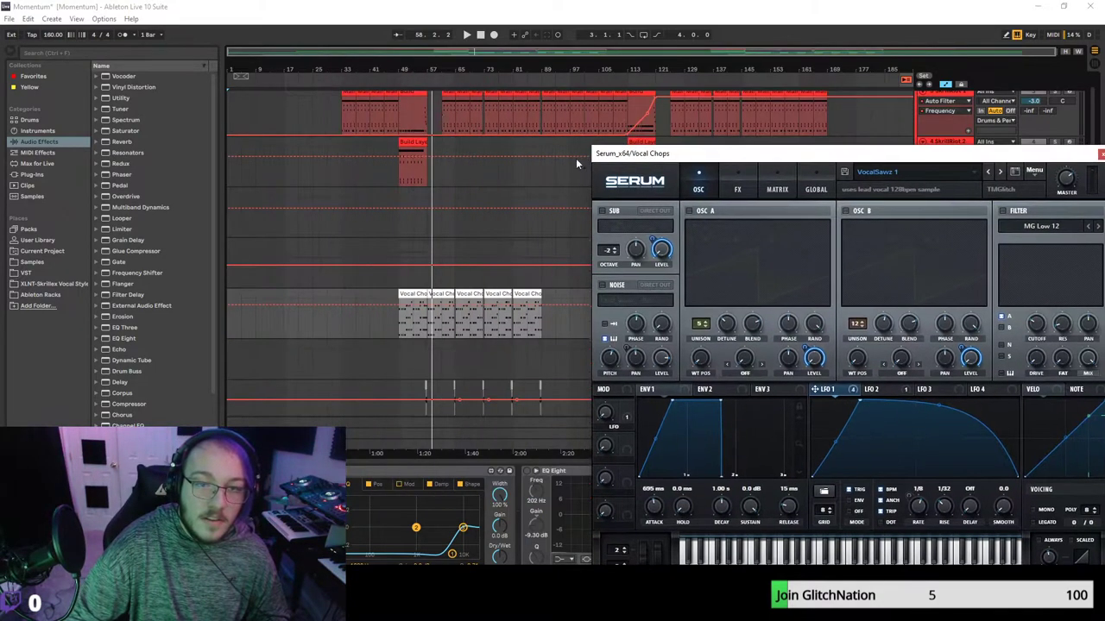
{"action": "key", "text": "space"}
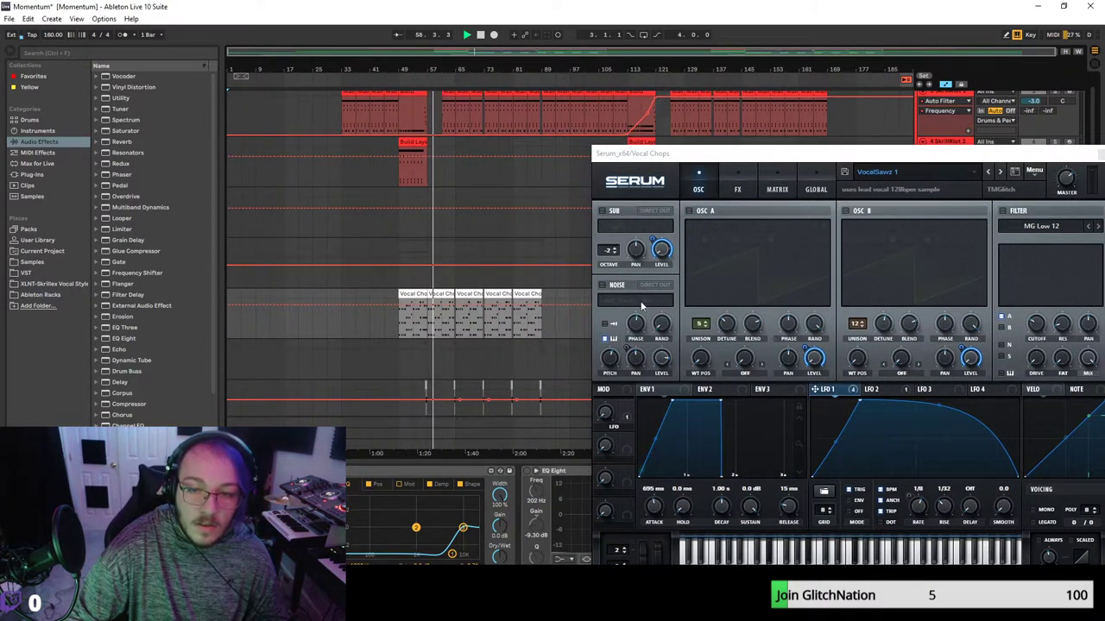
{"action": "left_click", "coordinate": [603, 286]}
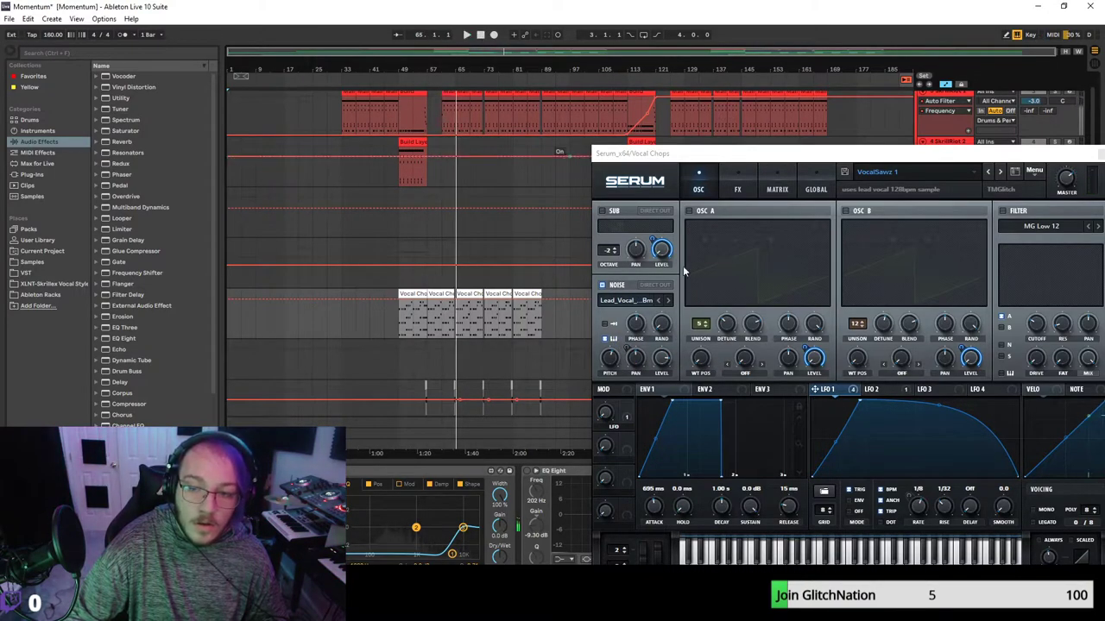
{"action": "left_click", "coordinate": [821, 402]}
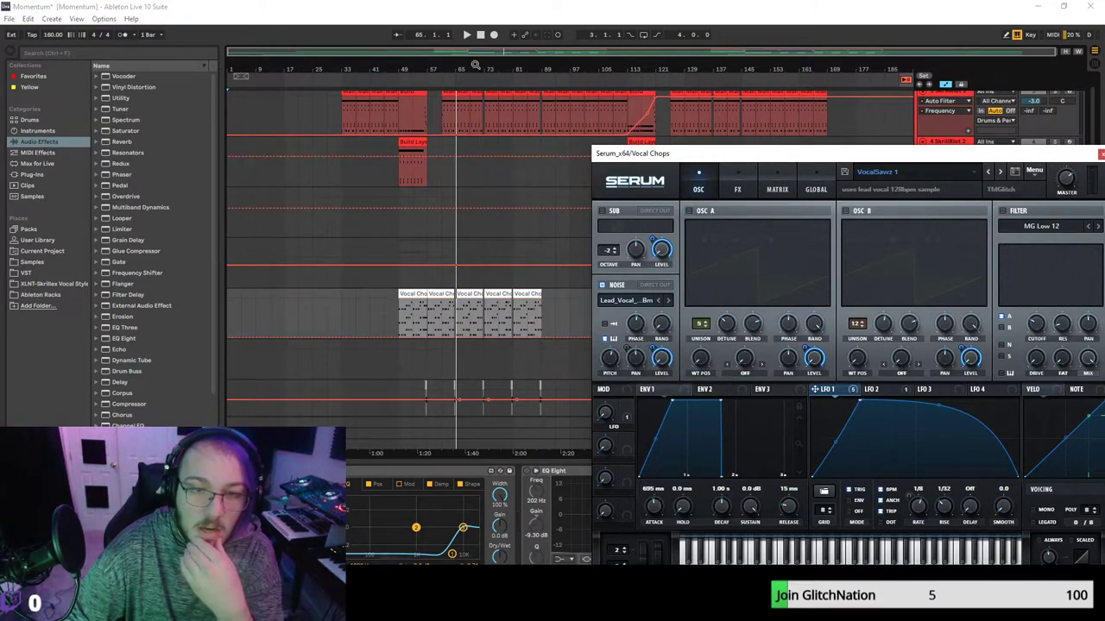
{"action": "left_click", "coordinate": [434, 76]}
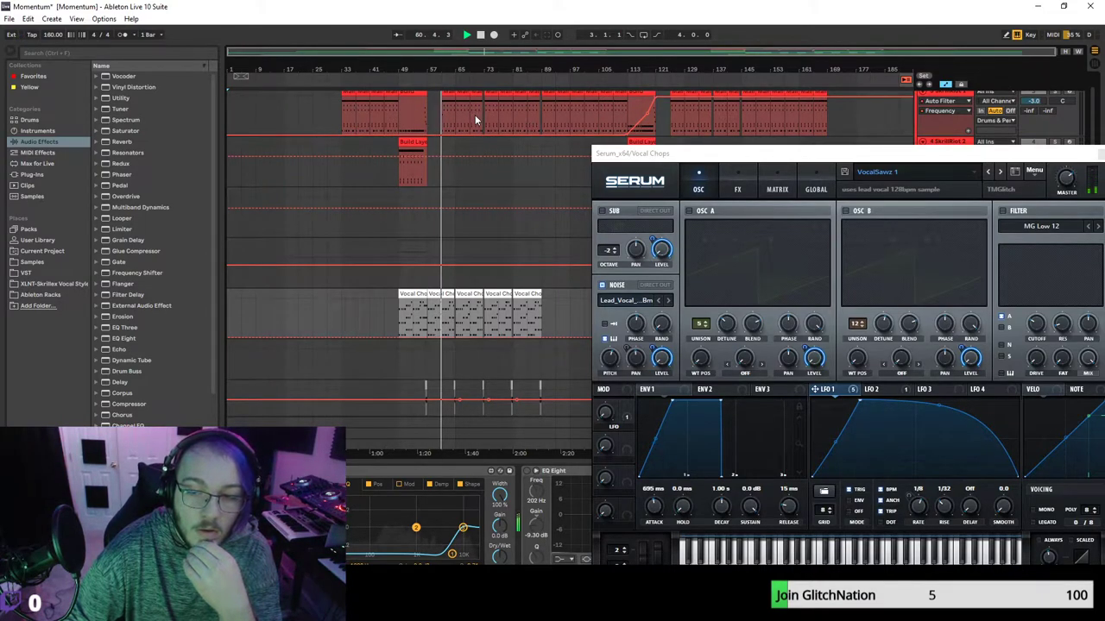
{"action": "left_click", "coordinate": [481, 35]}
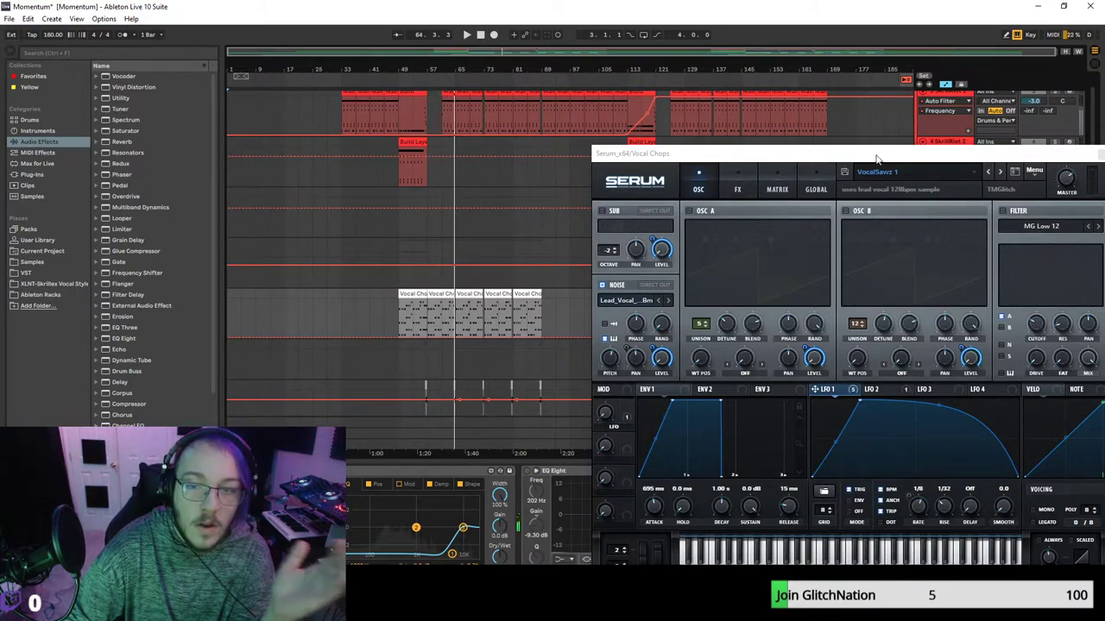
{"action": "left_click_drag", "start_coordinate": [847, 154], "coordinate": [468, 100]}
{"action": "left_click", "coordinate": [398, 135]}
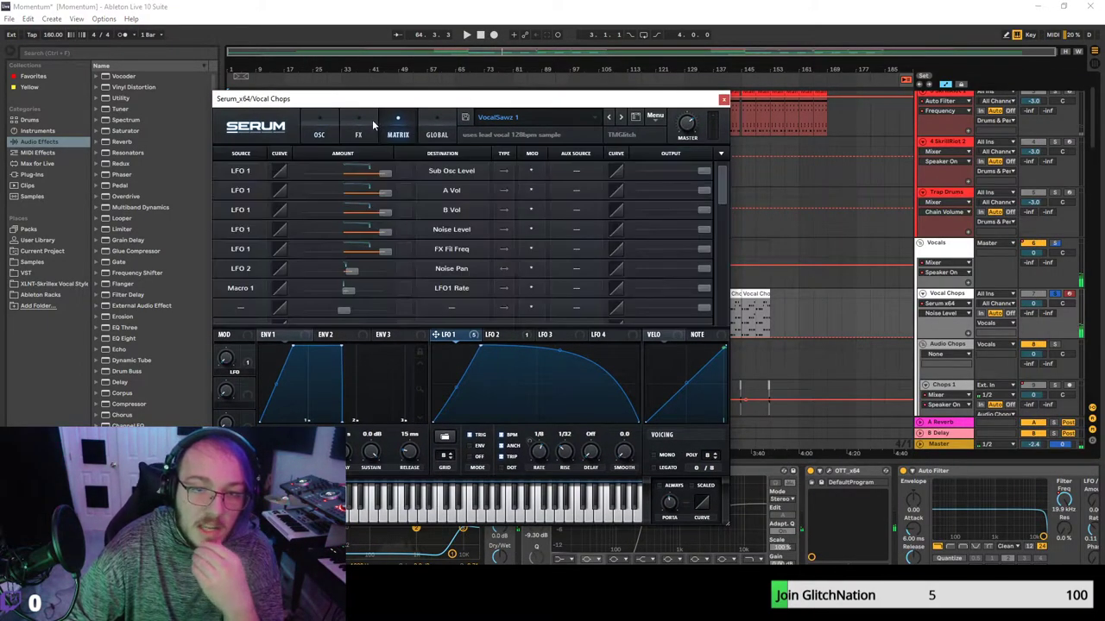
{"action": "left_click", "coordinate": [358, 135]}
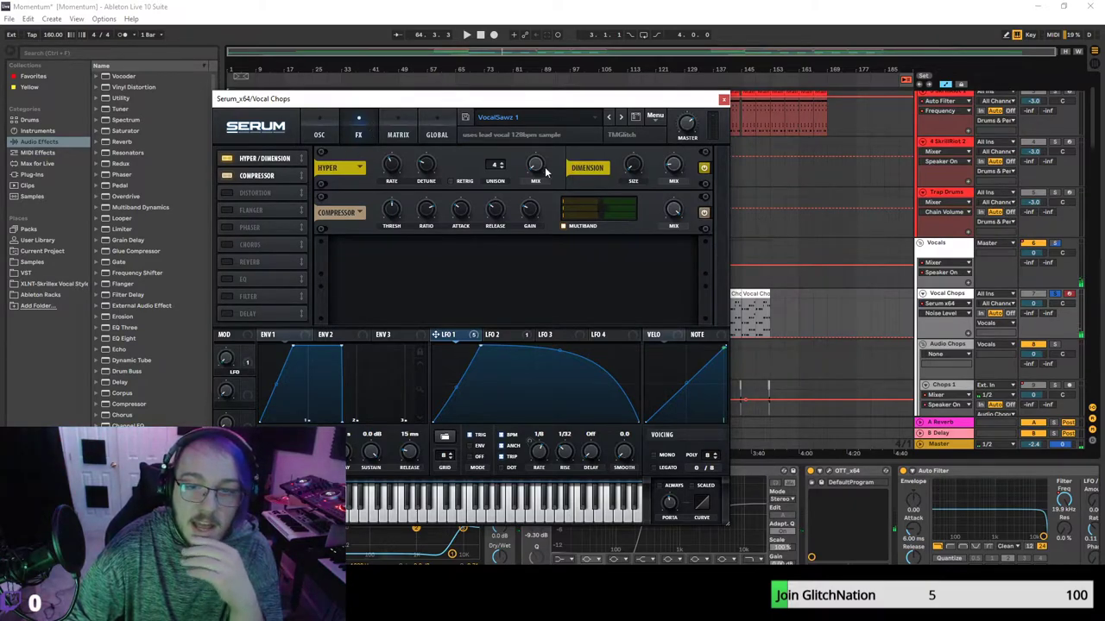
{"action": "left_click", "coordinate": [671, 168]}
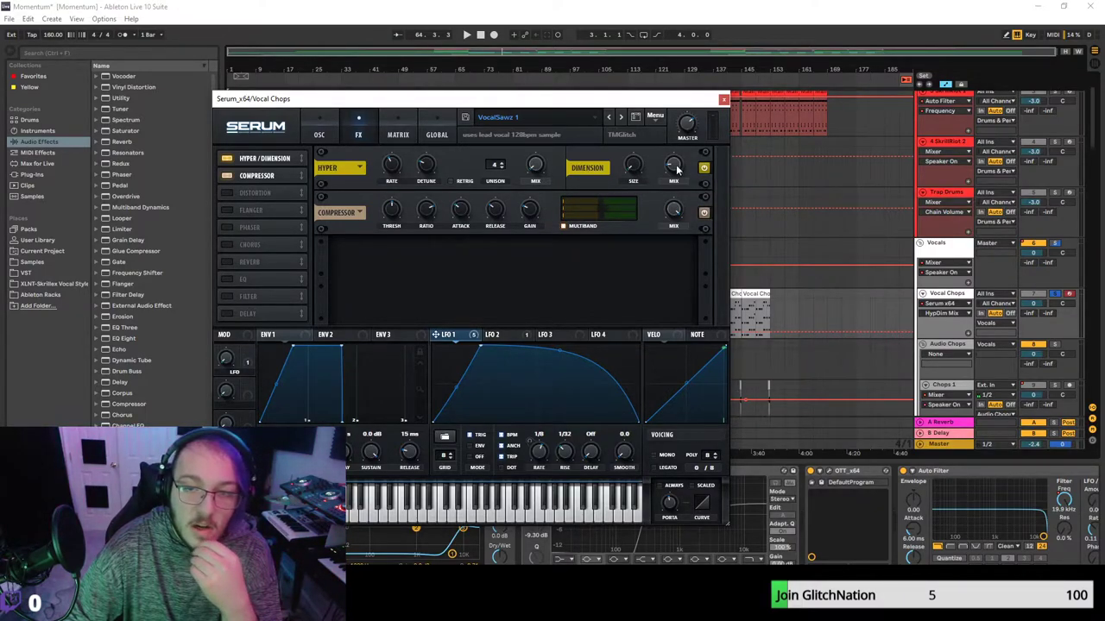
{"action": "mouse_move", "coordinate": [677, 169]}
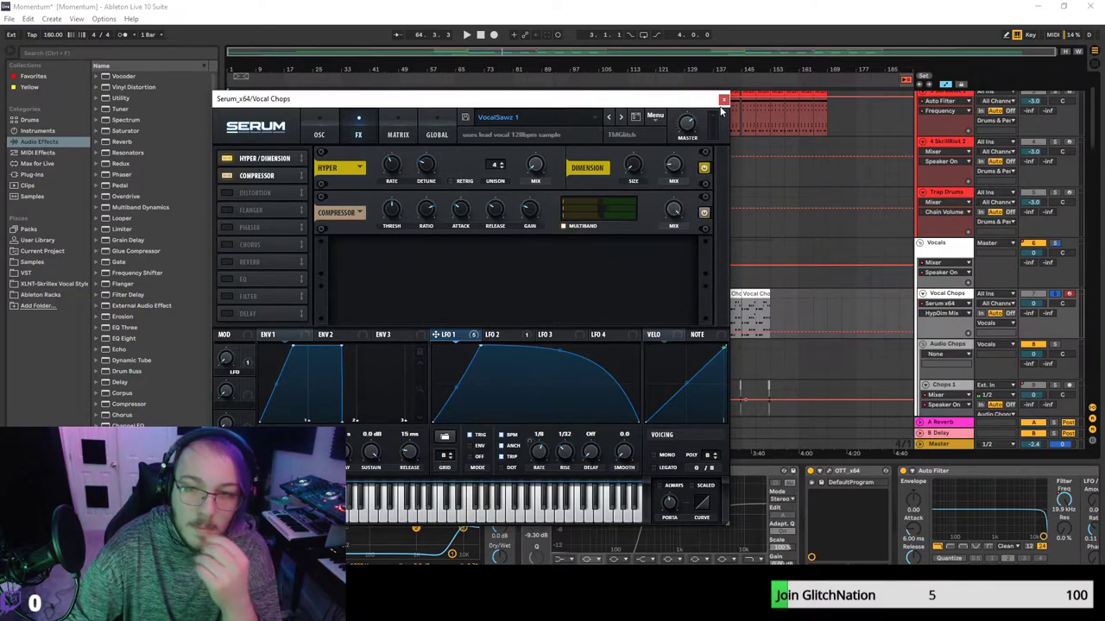
{"action": "left_click", "coordinate": [333, 135]}
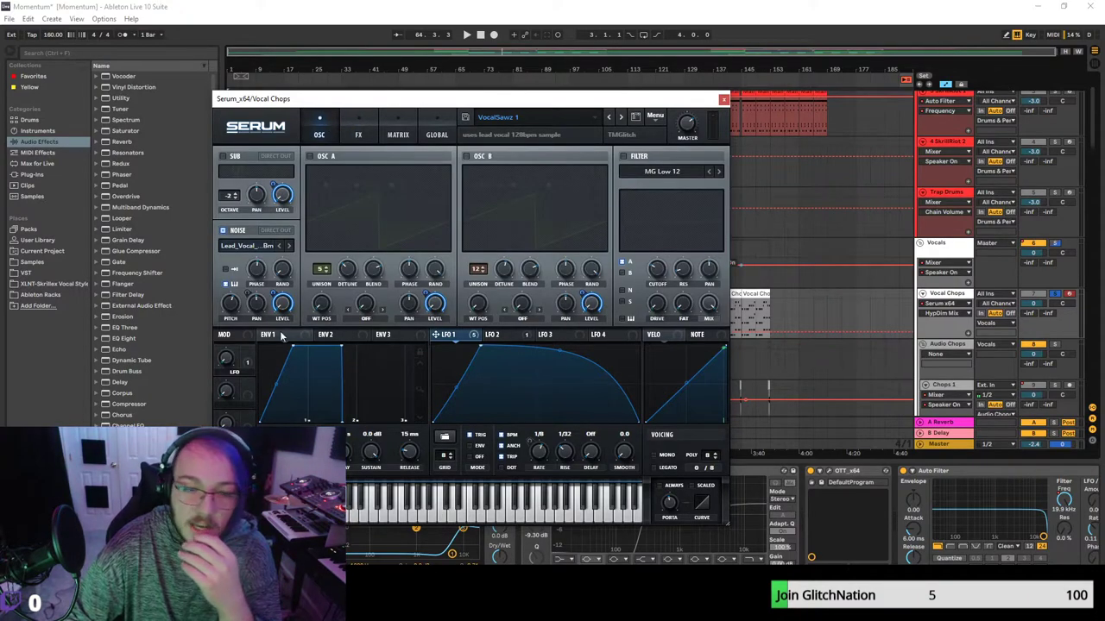
Move Serum aside and play the arrangement from about bar 55 to bar 64.
{"action": "left_click_drag", "start_coordinate": [481, 101], "coordinate": [594, 15]}
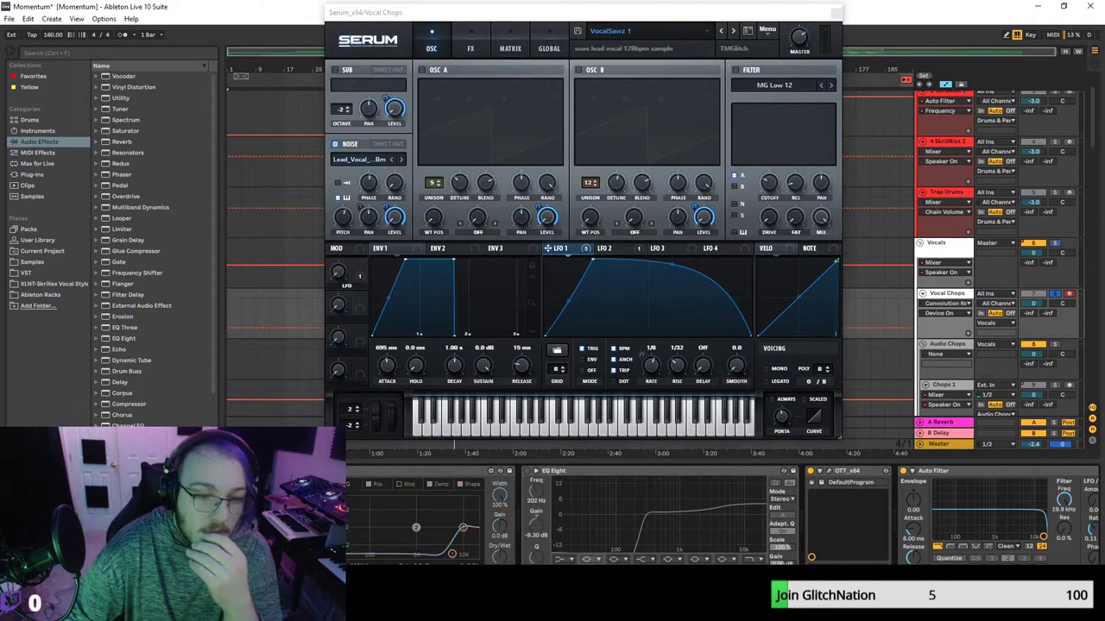
{"action": "left_click", "coordinate": [816, 477]}
{"action": "left_click", "coordinate": [903, 474]}
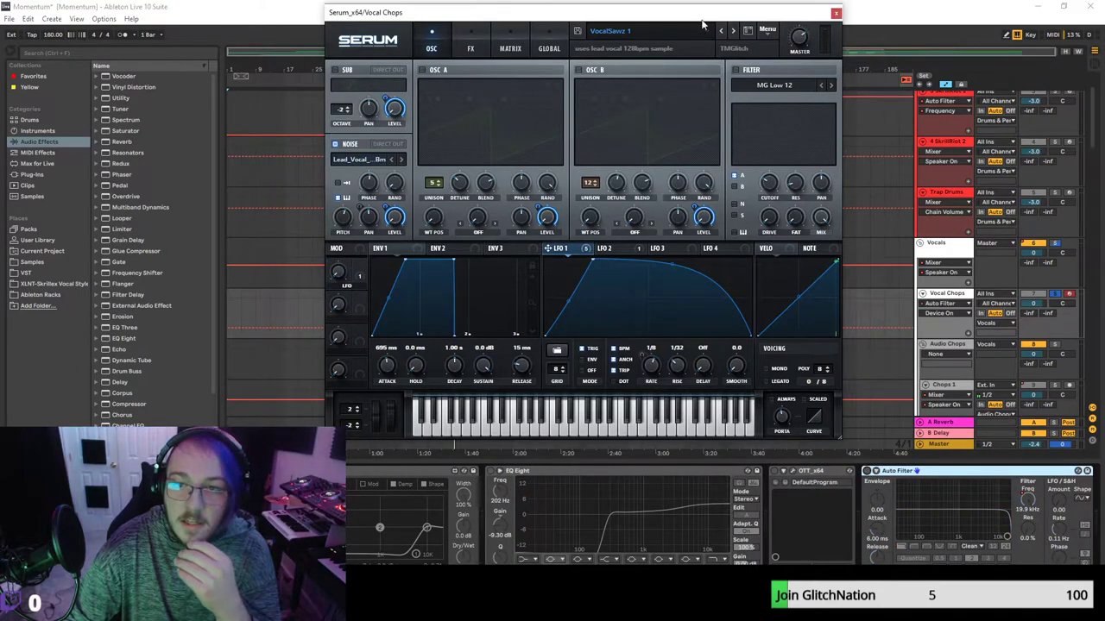
{"action": "left_click_drag", "start_coordinate": [515, 12], "coordinate": [606, 451]}
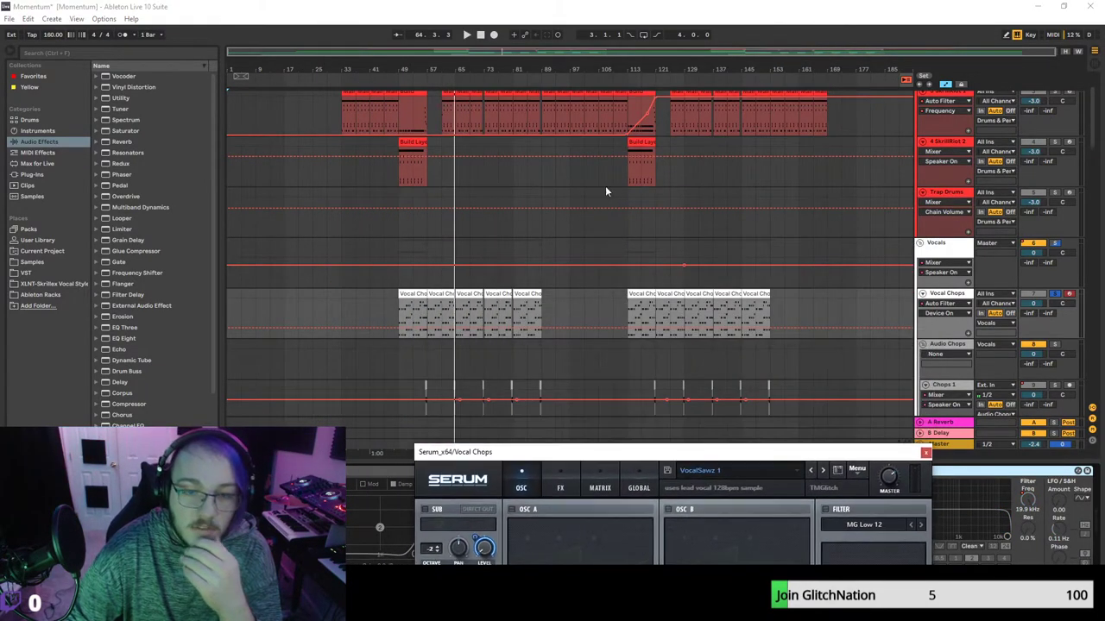
{"action": "left_click", "coordinate": [425, 77]}
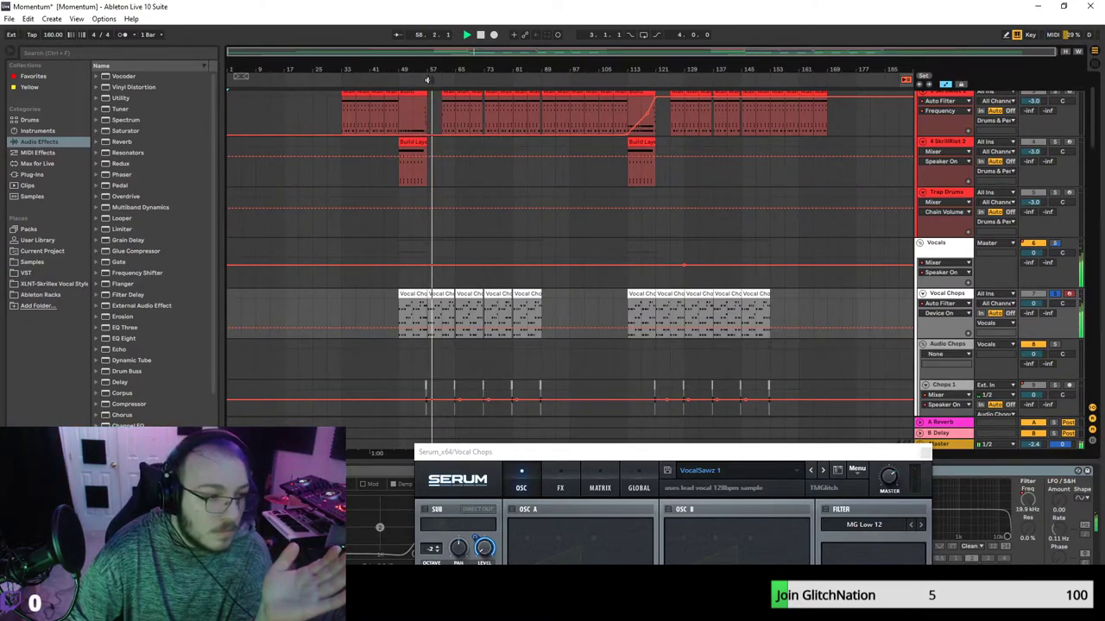
{"action": "left_click_drag", "start_coordinate": [563, 453], "coordinate": [476, 97]}
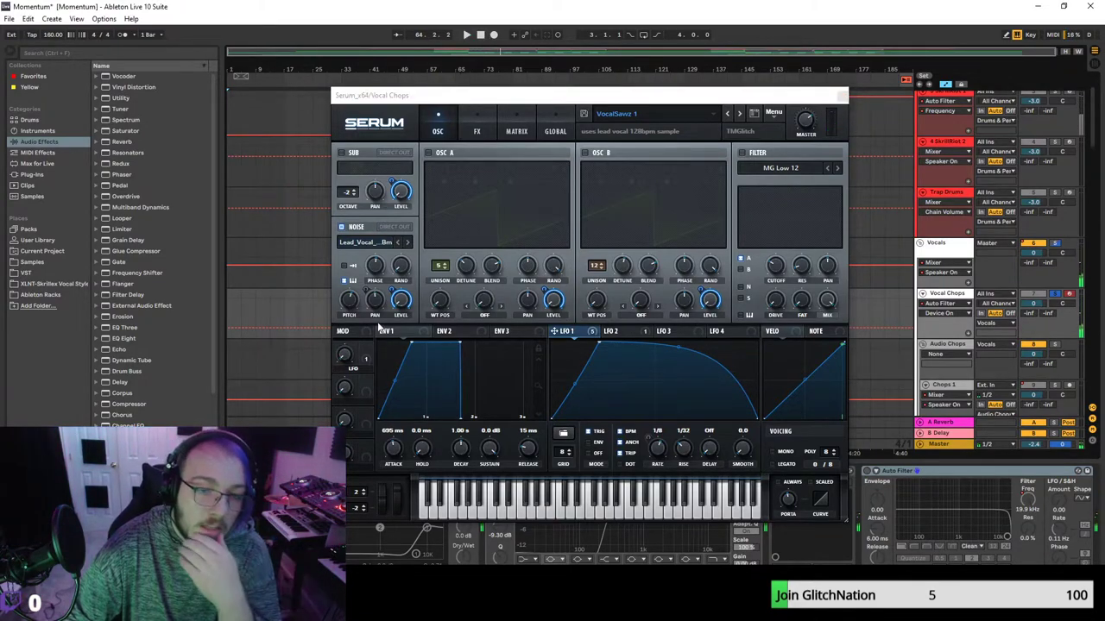
Assign LFO 2 to the noise oscillator's pan and enable noise pitch tracking.
{"action": "left_click", "coordinate": [355, 303]}
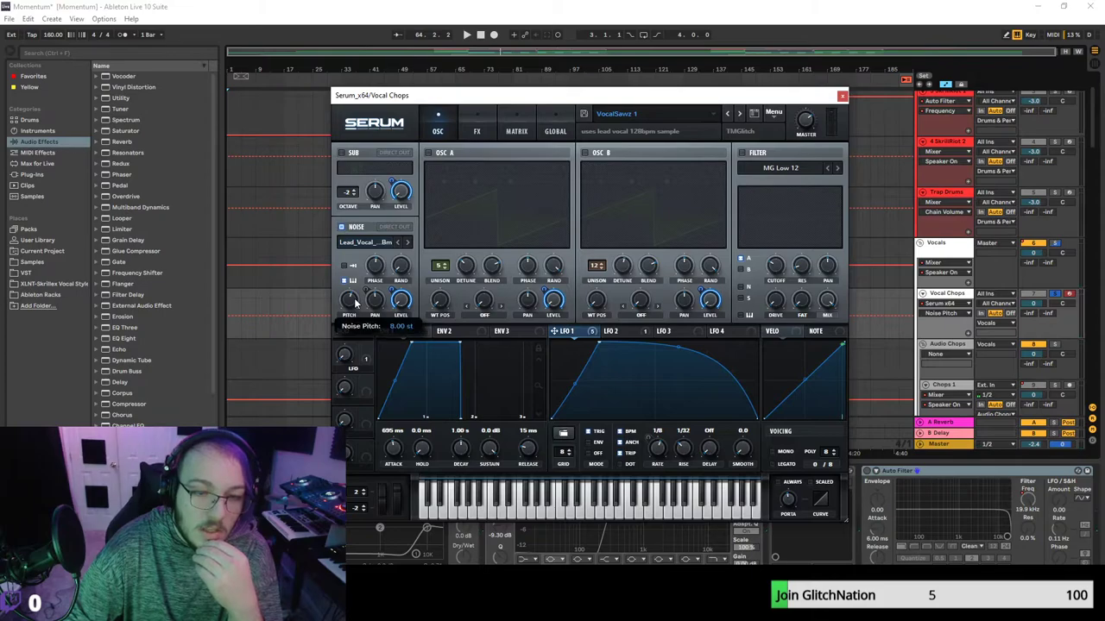
{"action": "left_click", "coordinate": [616, 335]}
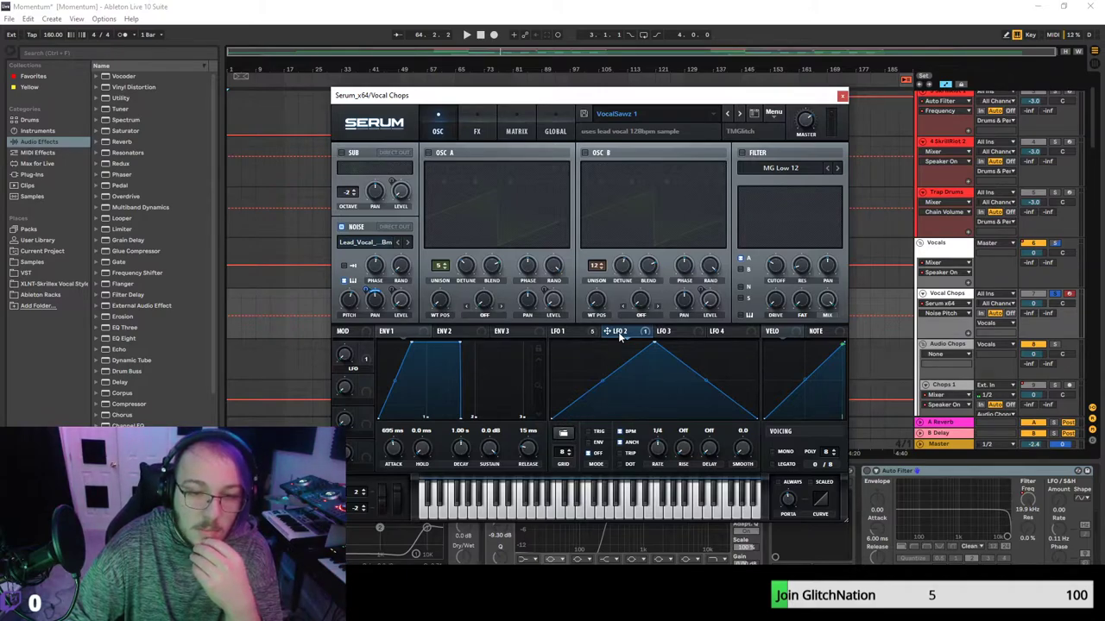
{"action": "left_click_drag", "start_coordinate": [374, 297], "coordinate": [371, 293]}
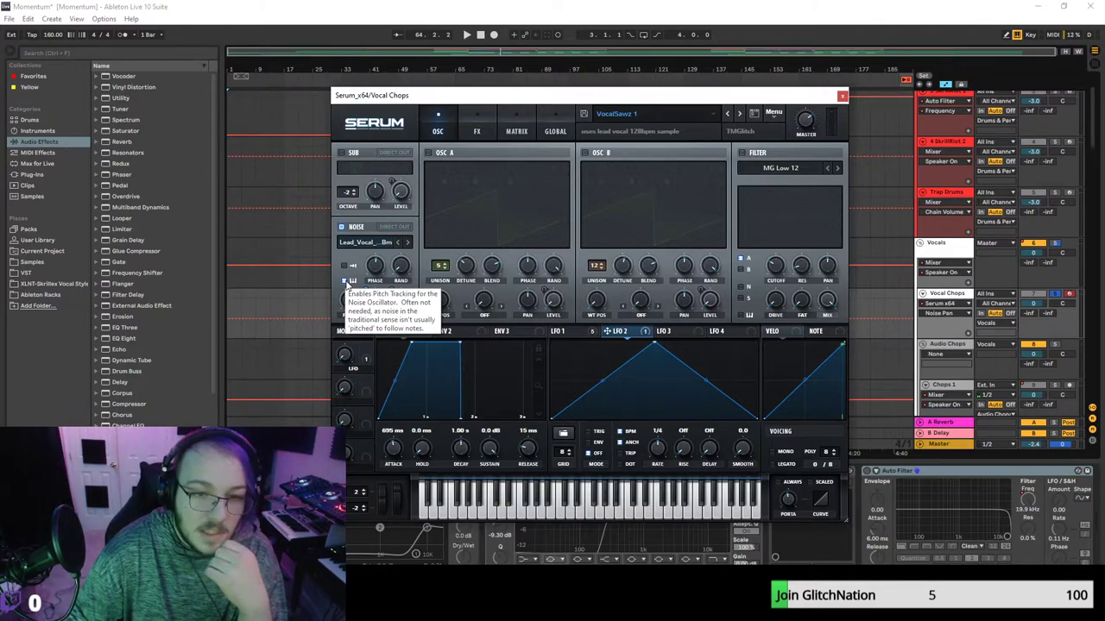
{"action": "left_click", "coordinate": [345, 283]}
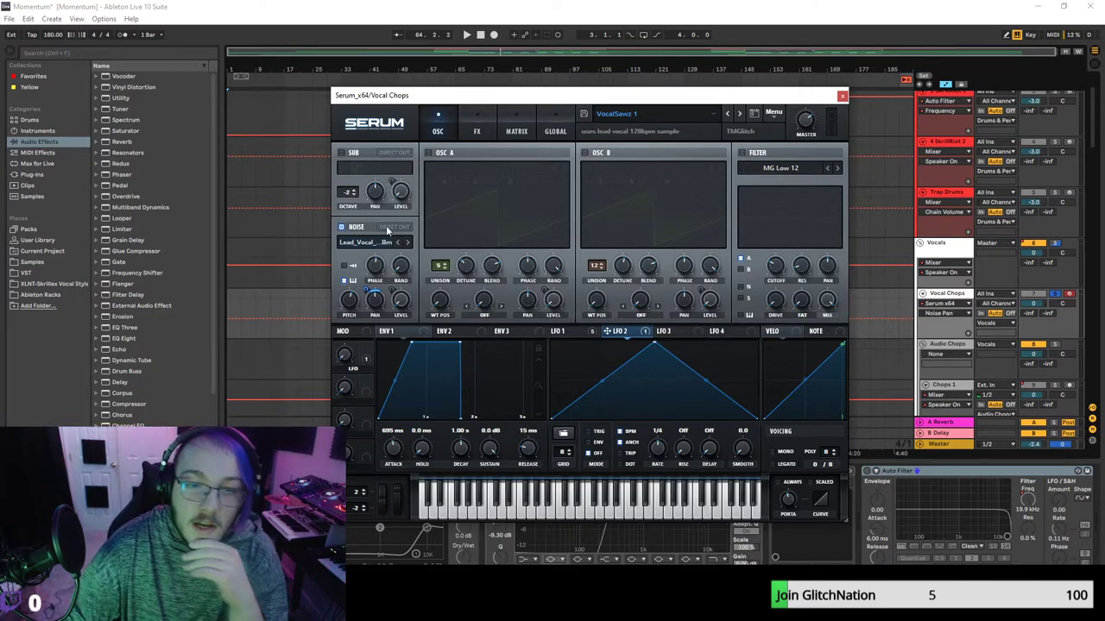
Close Serum, audition the chops from about bar 53, then enable EQ Eight and replay.
{"action": "left_click", "coordinate": [843, 95]}
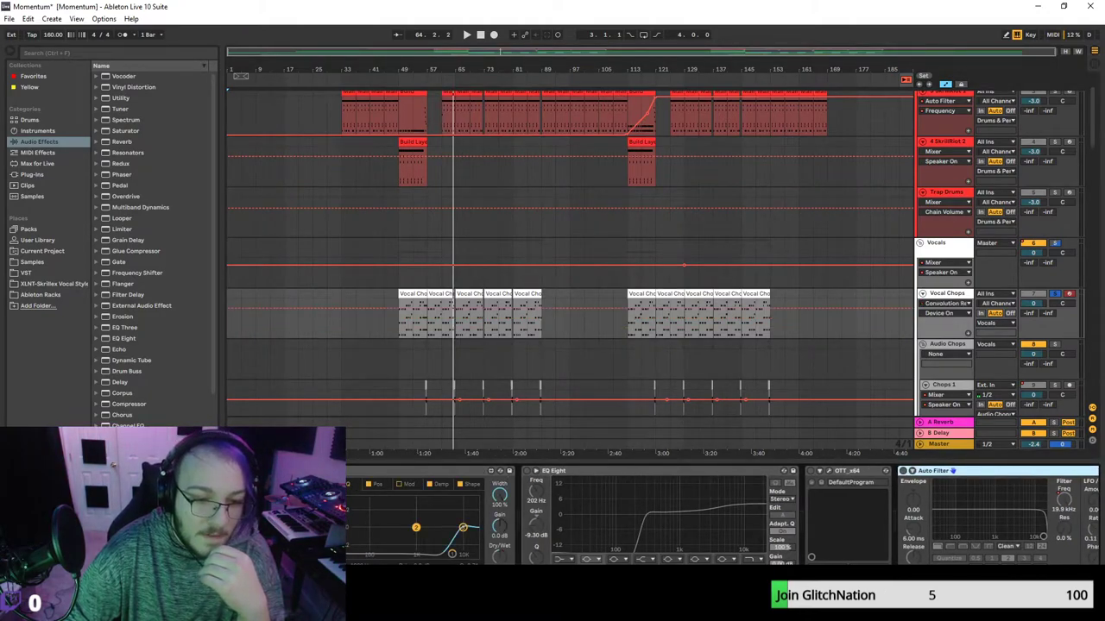
{"action": "left_click", "coordinate": [412, 78]}
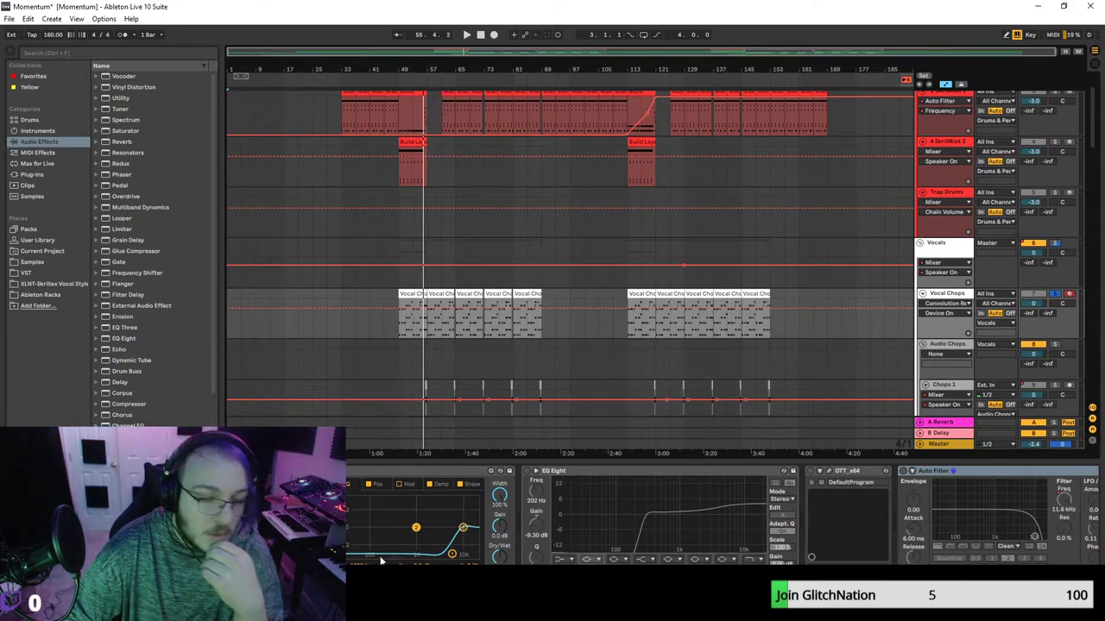
{"action": "left_click", "coordinate": [466, 35]}
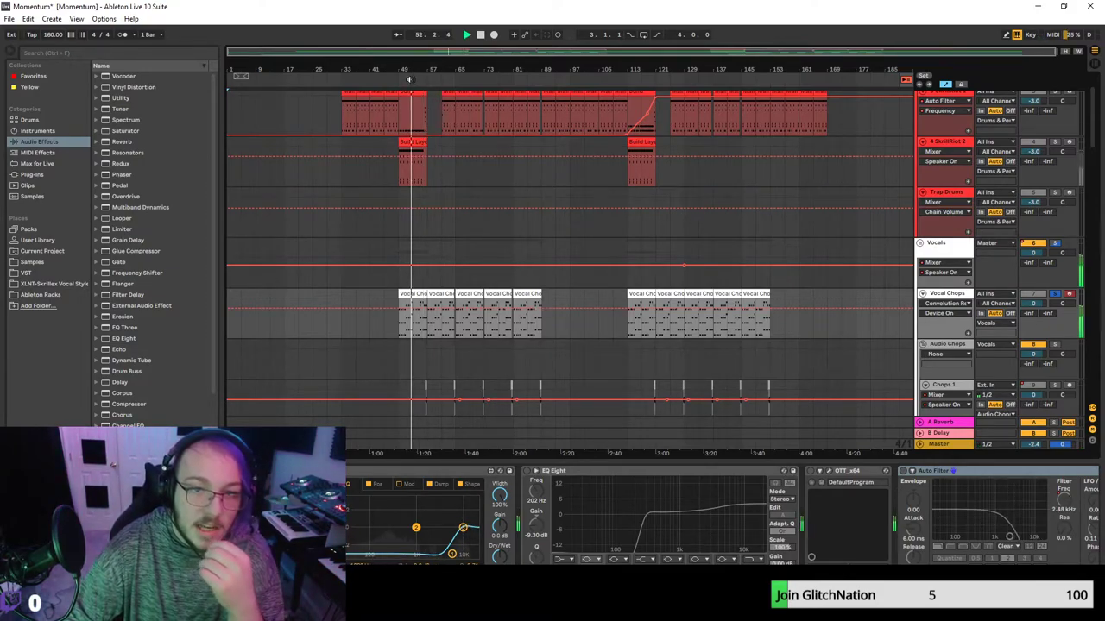
{"action": "left_click", "coordinate": [481, 36]}
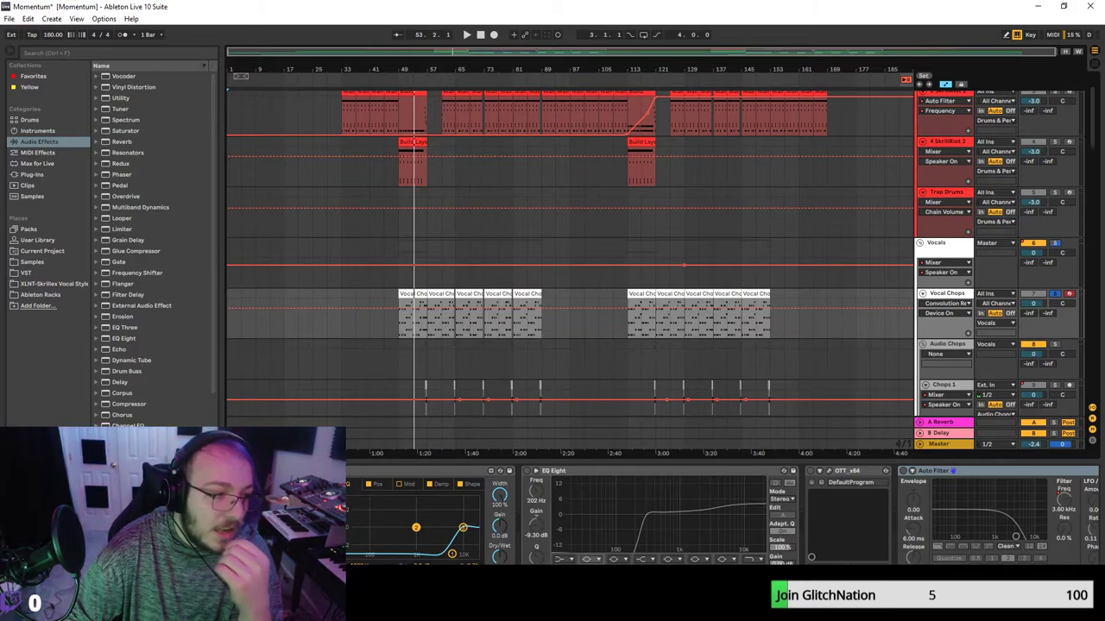
{"action": "left_click", "coordinate": [526, 471]}
{"action": "left_click", "coordinate": [422, 81]}
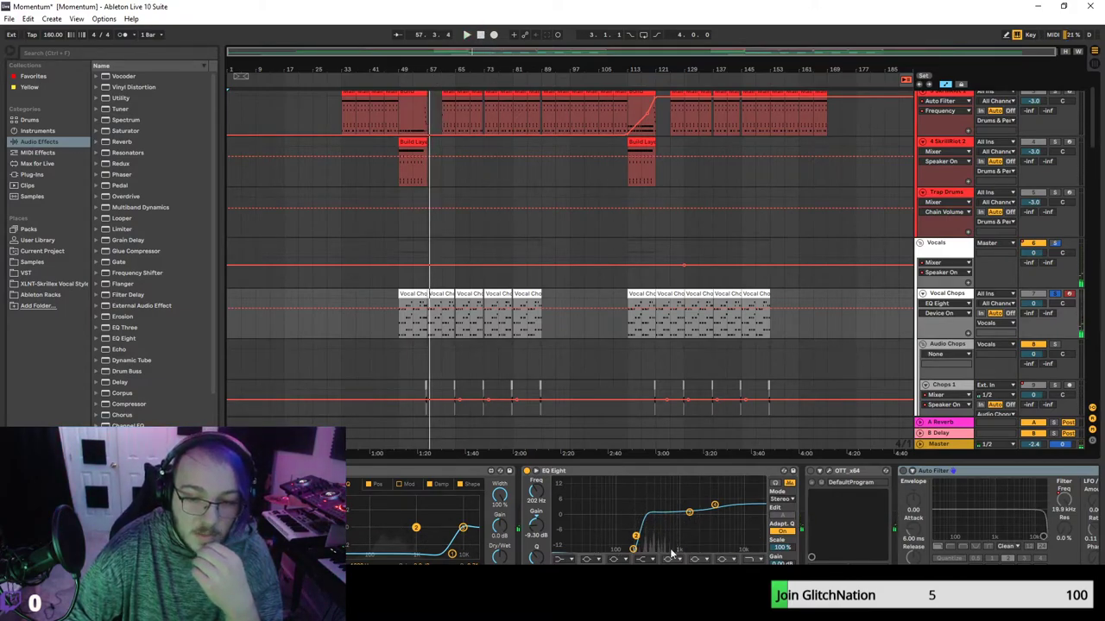
Enable OTT x64 and Auto Filter on Vocal Chops, then play from around bar 55.
{"action": "left_click", "coordinate": [811, 471]}
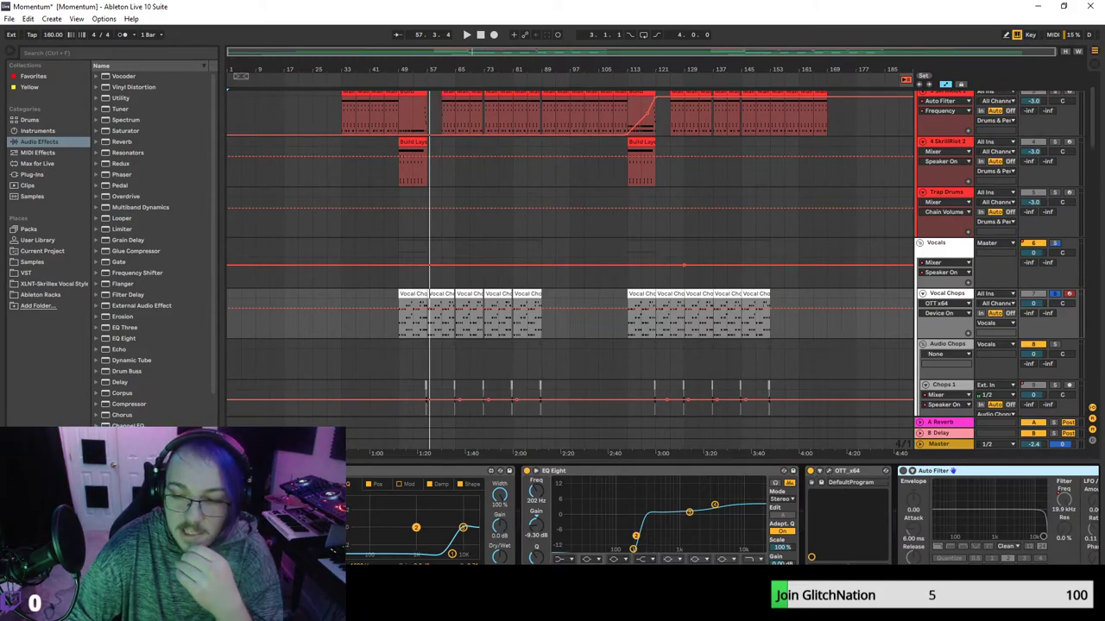
{"action": "left_click", "coordinate": [915, 471]}
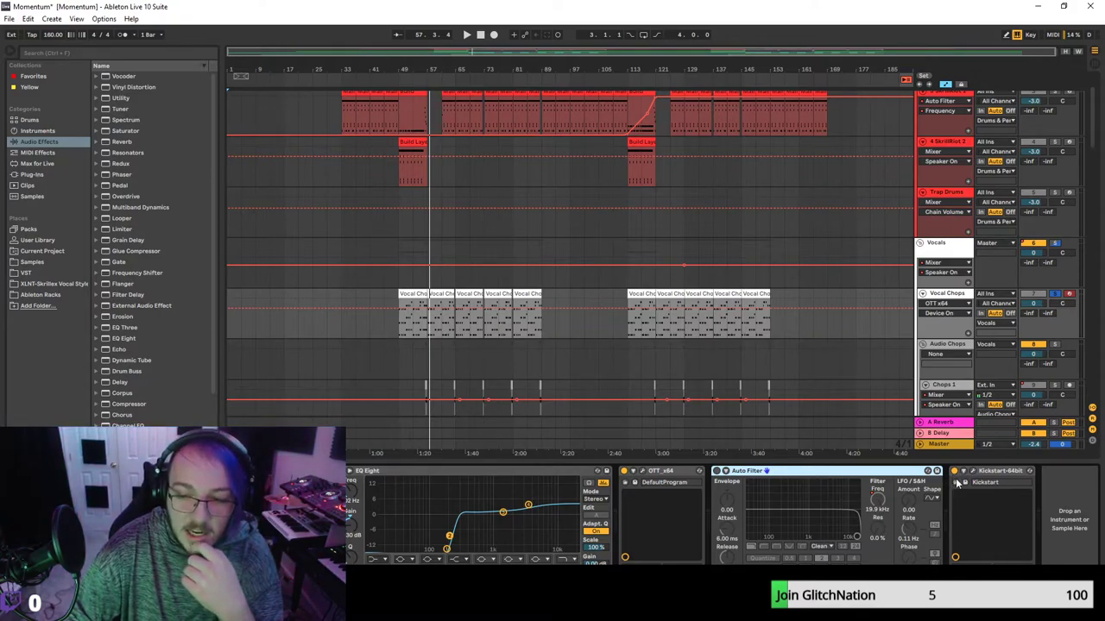
{"action": "left_click", "coordinate": [716, 472]}
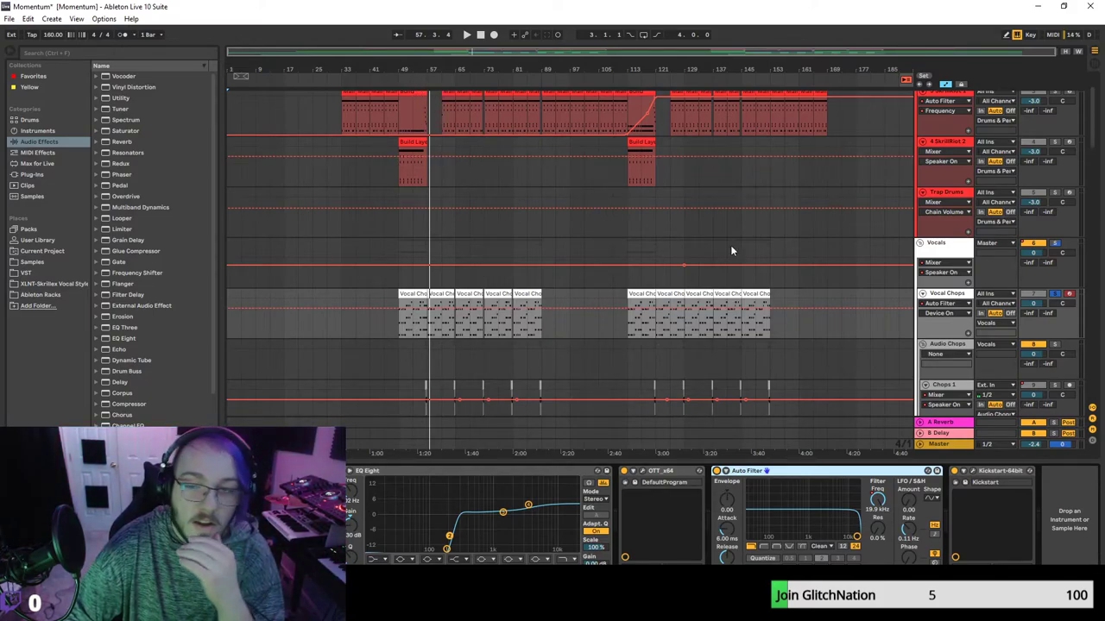
{"action": "left_click", "coordinate": [420, 74]}
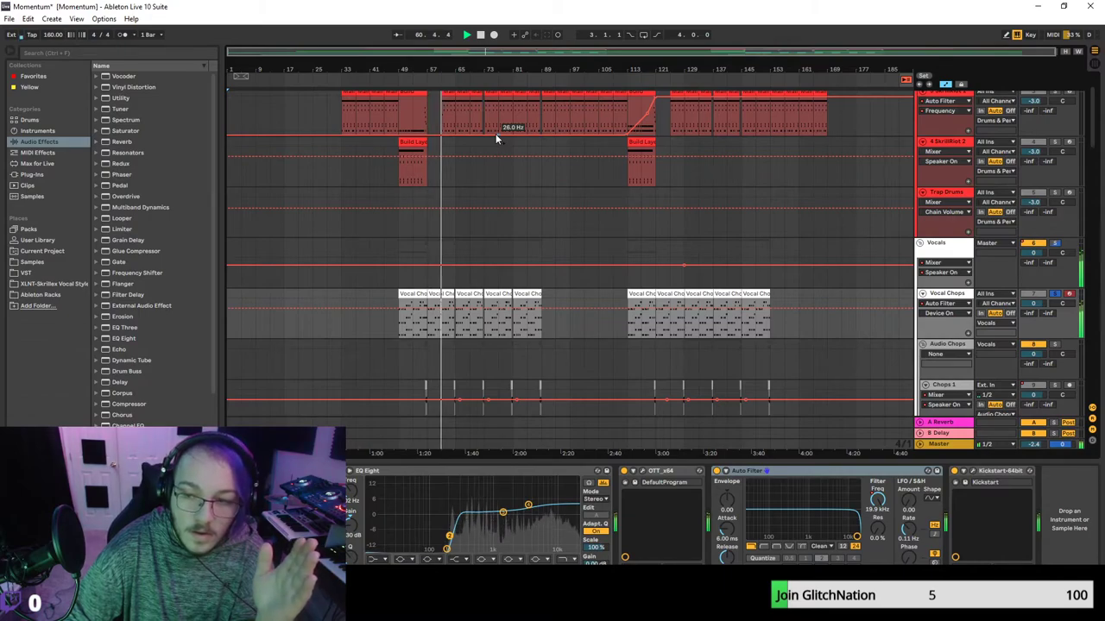
Stop playback, unsolo Vocal Chops, and replay from bar 51 with the full mix.
{"action": "left_click", "coordinate": [480, 34]}
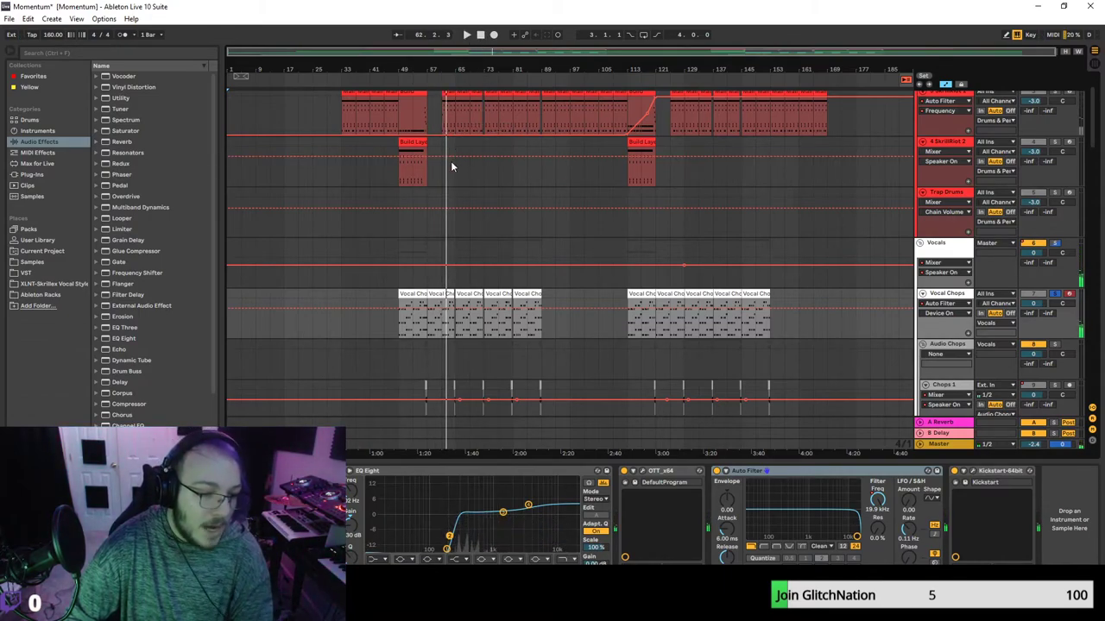
{"action": "left_click", "coordinate": [1056, 296]}
{"action": "left_click", "coordinate": [410, 76]}
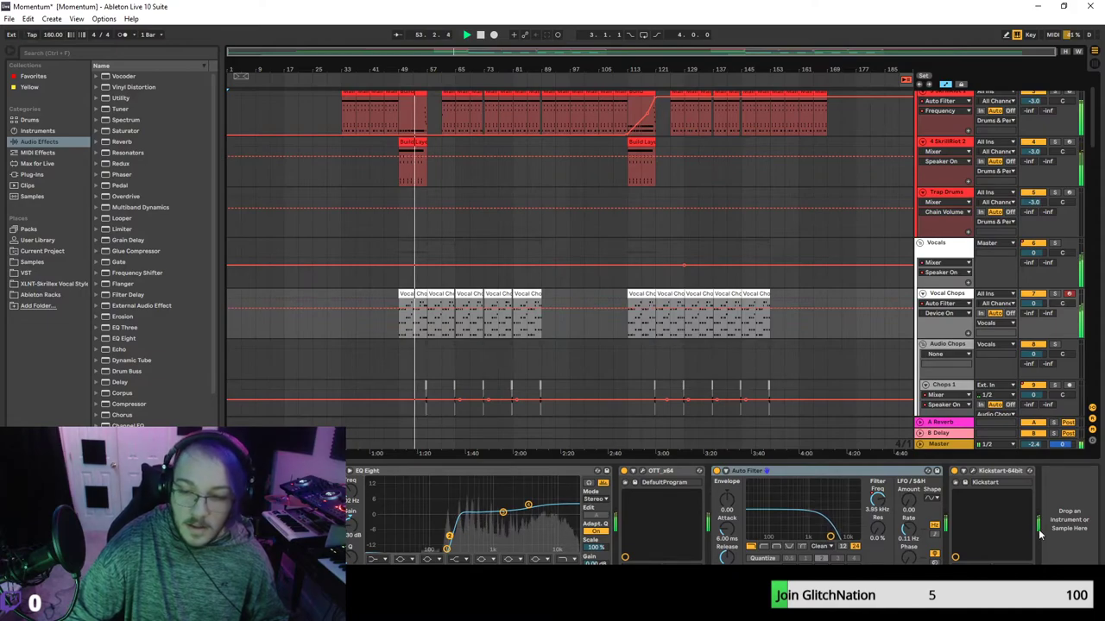
{"action": "scroll", "coordinate": [691, 514], "scroll_direction": "left", "scroll_amount": 3}
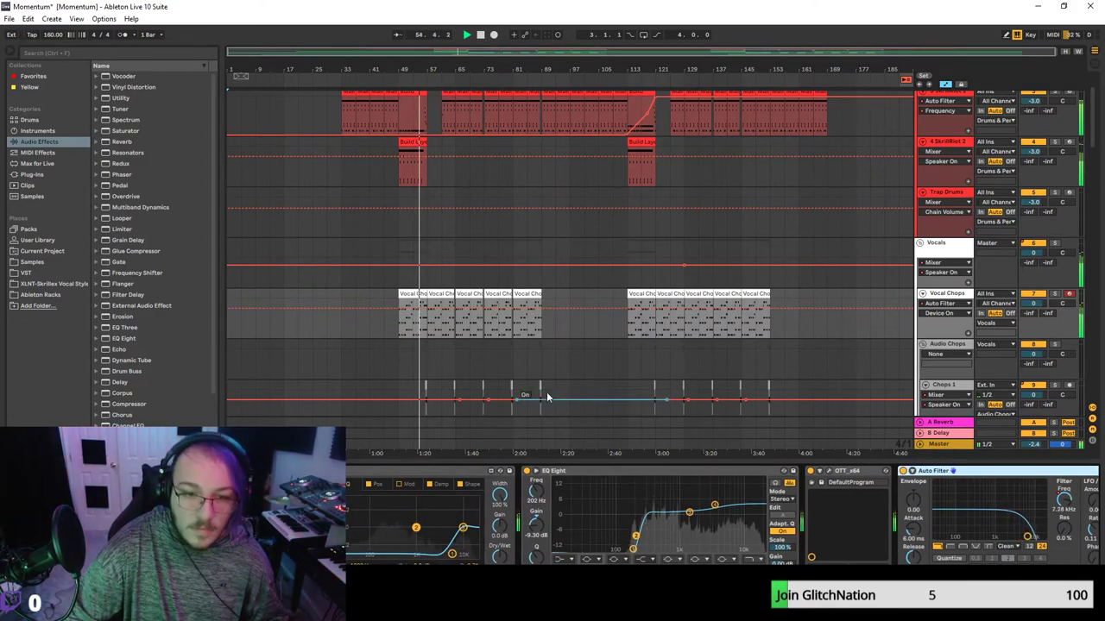
{"action": "scroll", "coordinate": [509, 302], "scroll_direction": "down", "scroll_amount": 3}
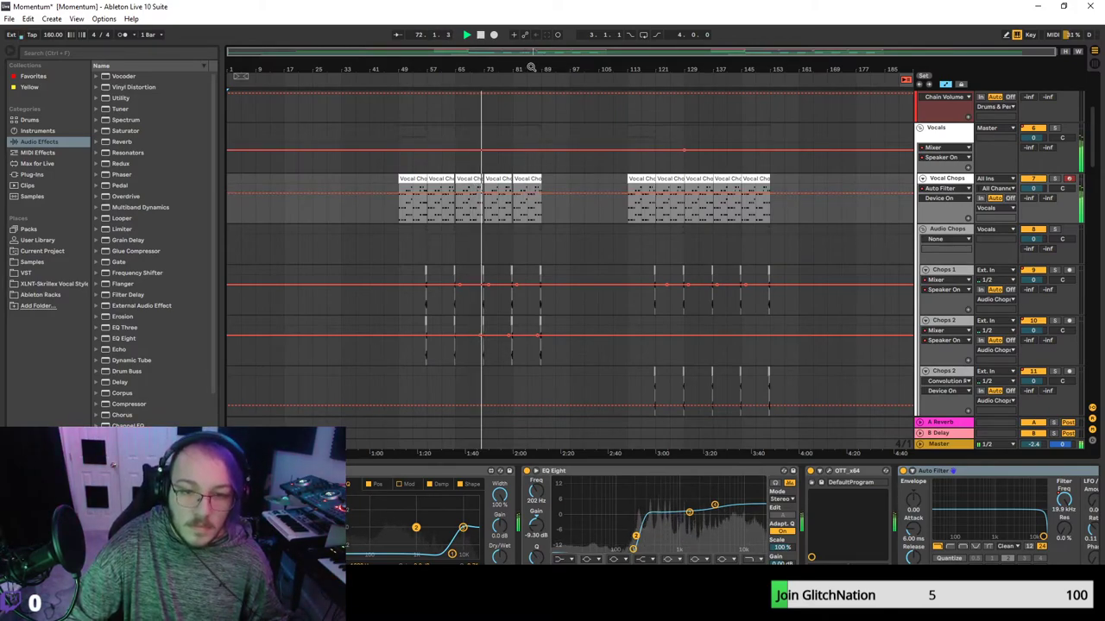
Stop playback at bar 73 and scroll down to the Fairy Dust, Strings, Cello and Pads tracks.
{"action": "left_click", "coordinate": [481, 35]}
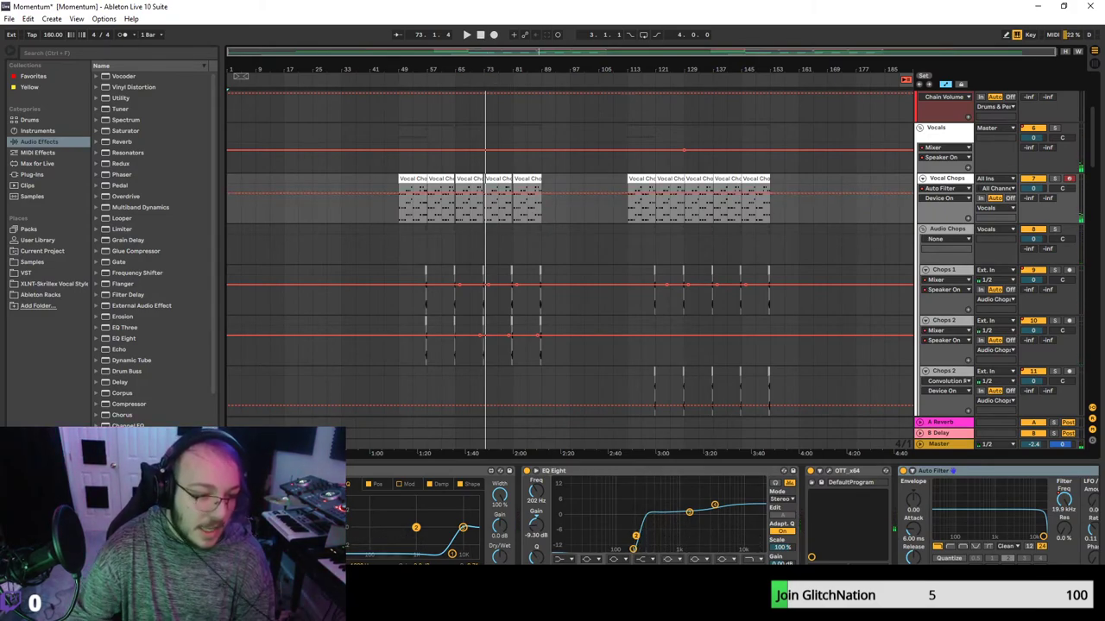
{"action": "scroll", "coordinate": [301, 332], "scroll_direction": "up", "scroll_amount": 5}
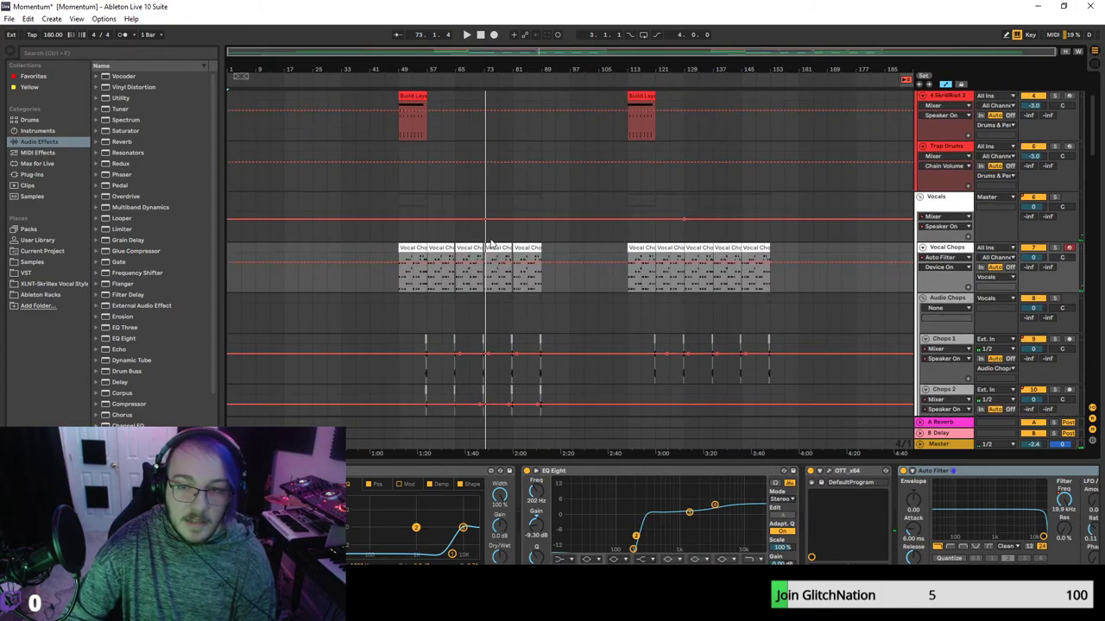
{"action": "scroll", "coordinate": [495, 264], "scroll_direction": "down", "scroll_amount": 12}
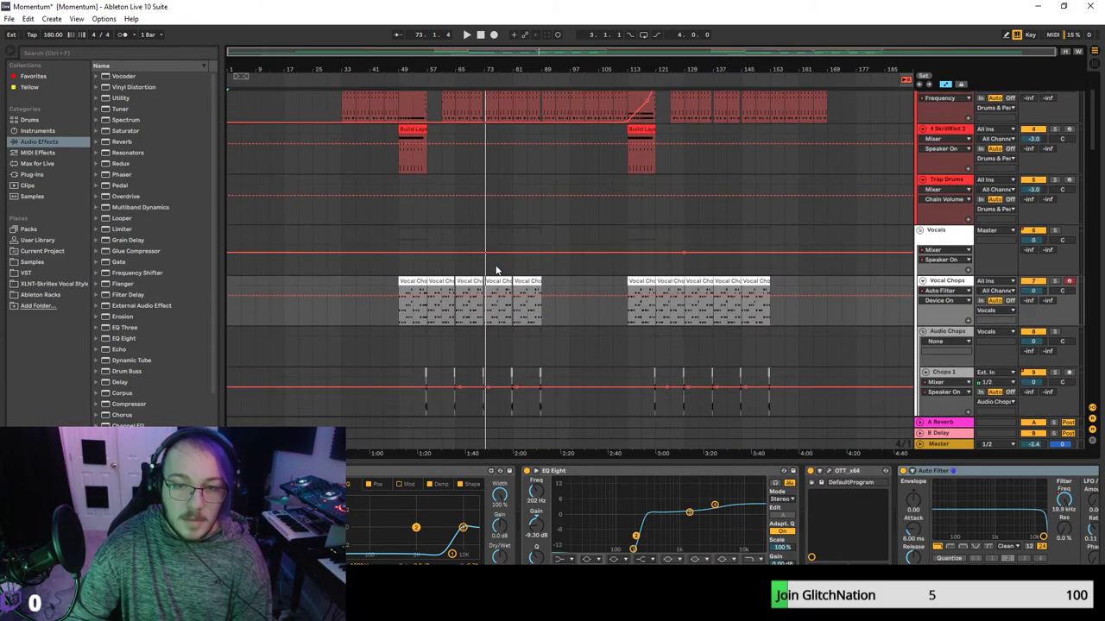
{"action": "scroll", "coordinate": [508, 268], "scroll_direction": "down", "scroll_amount": 8}
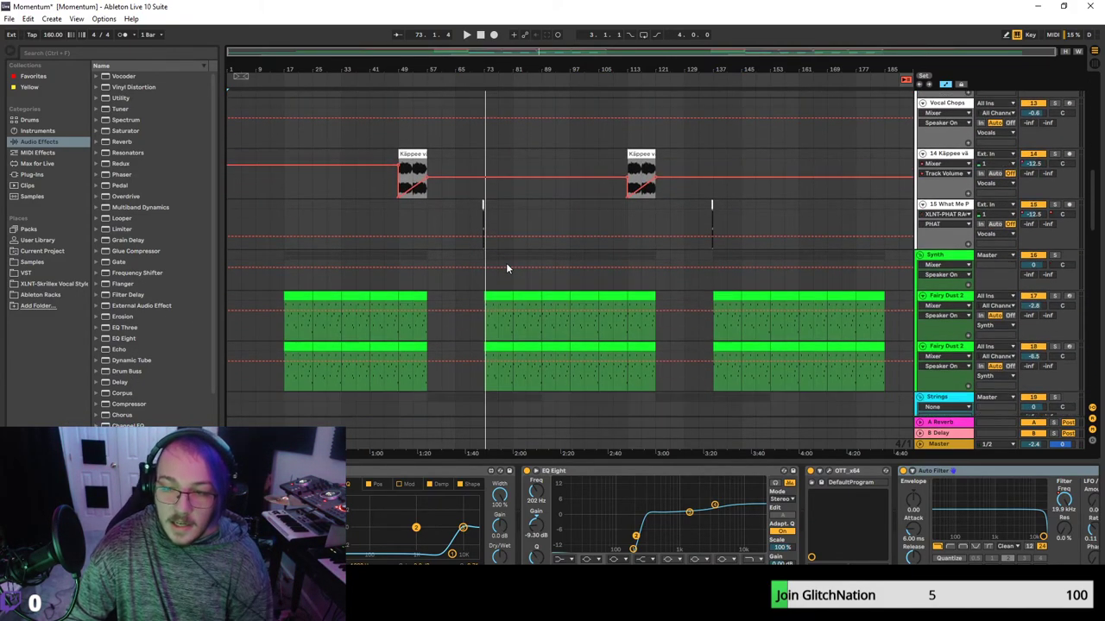